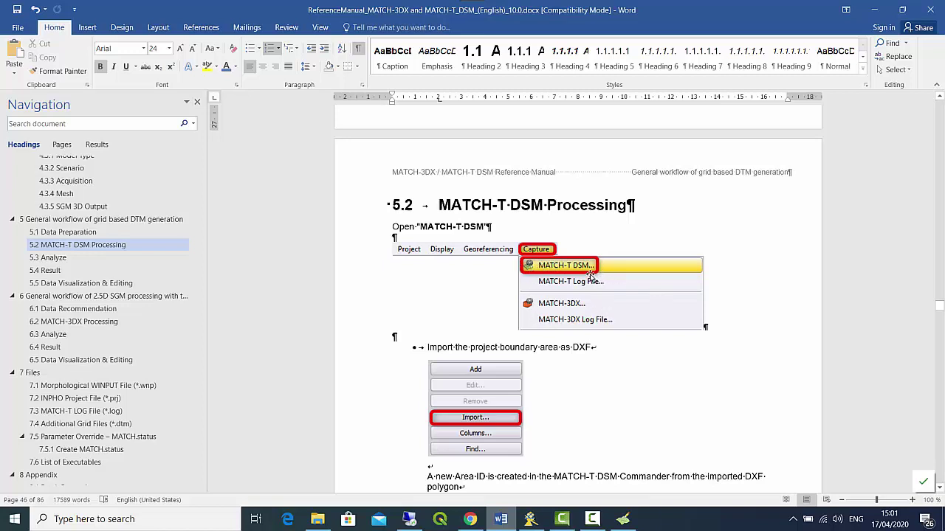
Step: Minimize the Word manual and exit DTMaster from its File menu
click(874, 9)
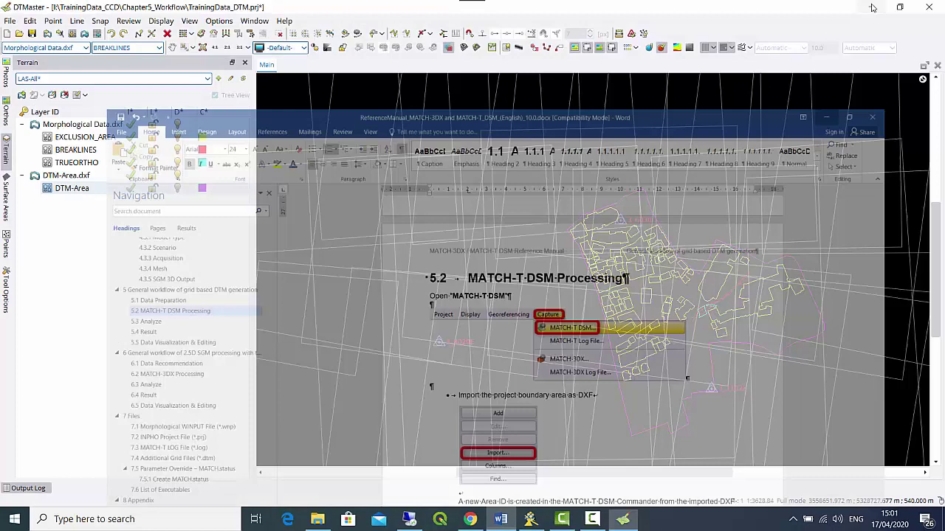
click(11, 22)
mouse_move(52, 21)
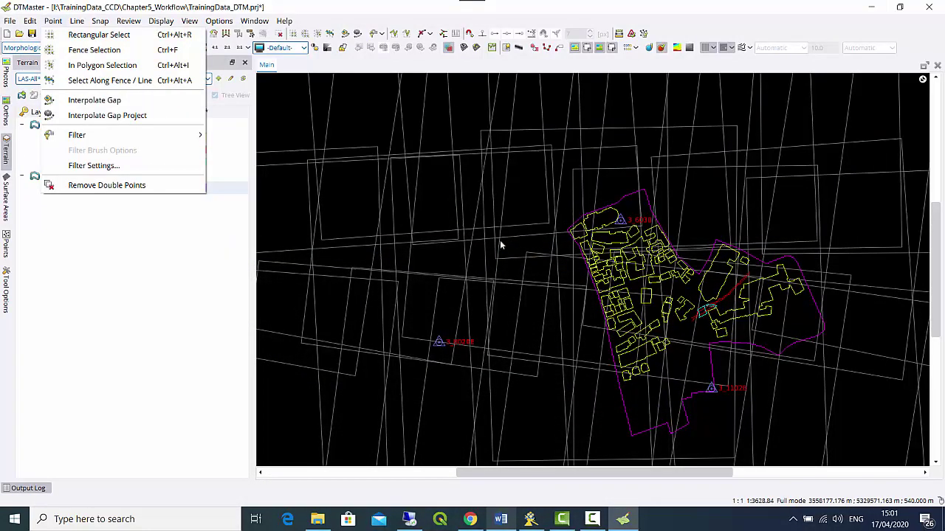
mouse_move(10, 20)
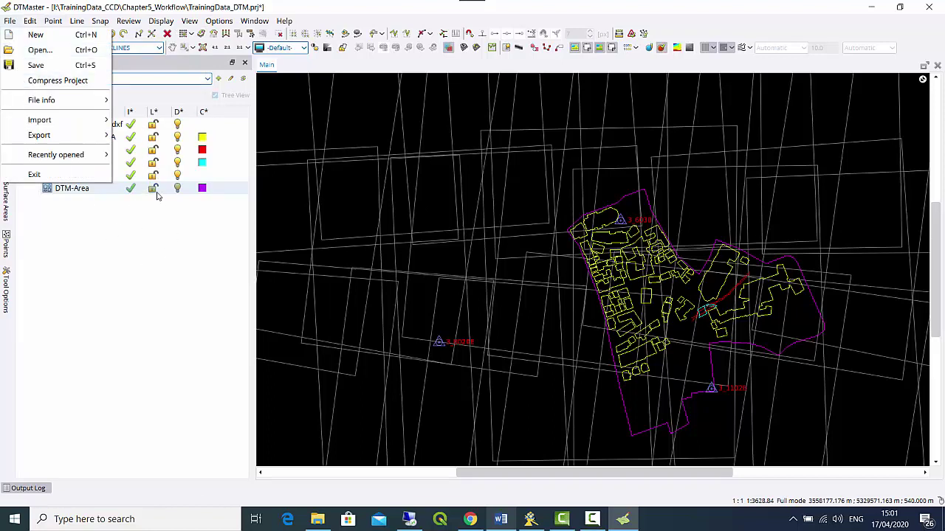
click(38, 174)
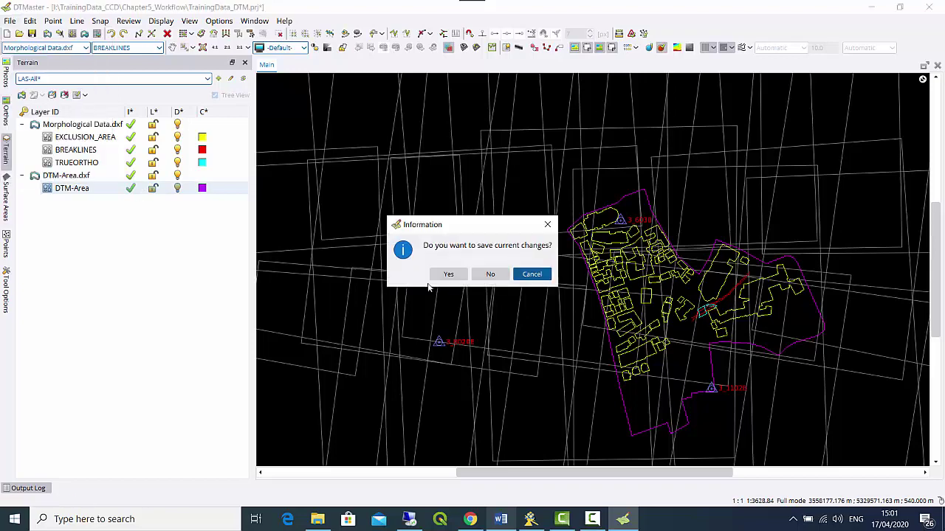
Step: Close DTMaster without saving and launch MATCH-3DX Commander from the Capture menu
click(480, 276)
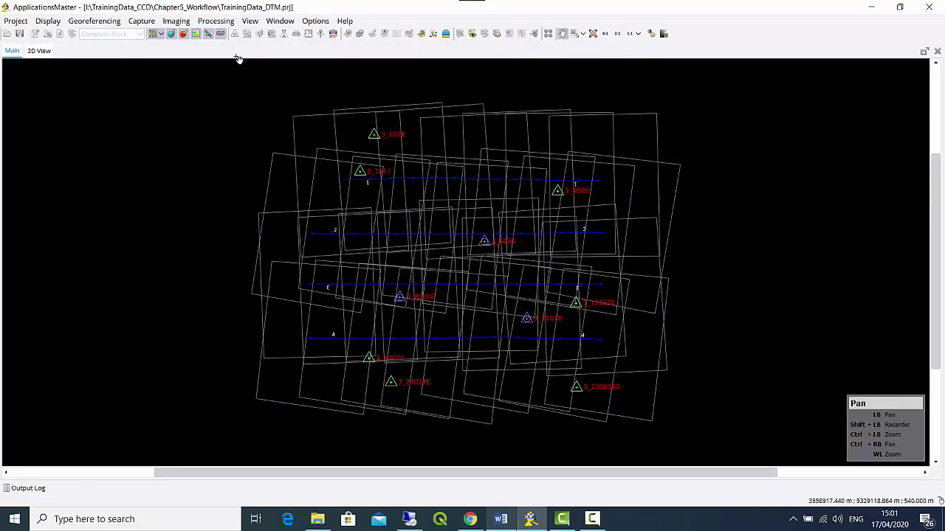
click(172, 33)
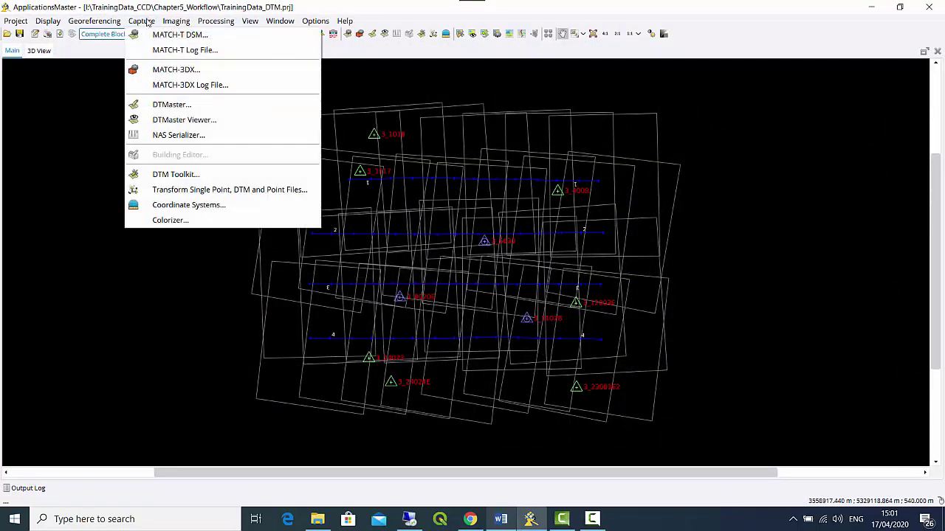
click(167, 72)
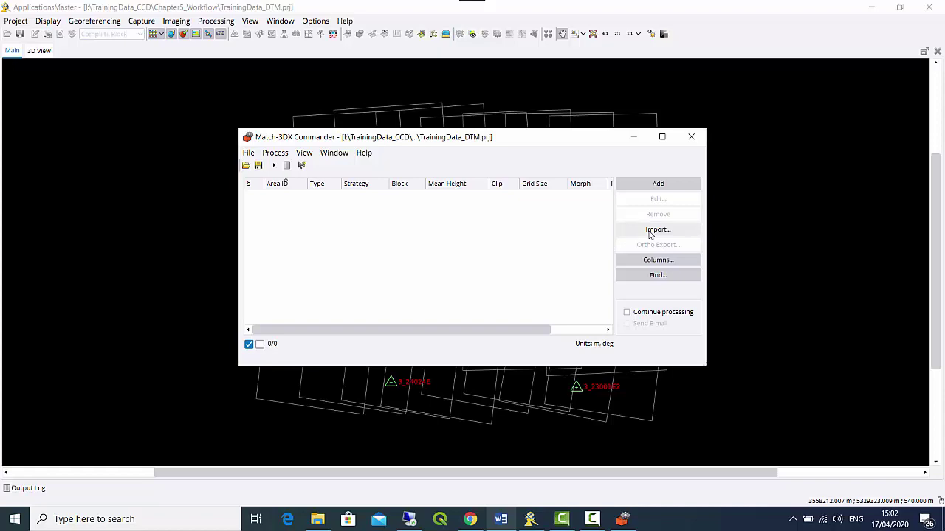
Step: Scroll the Word manual to the section 5.2 steps for building the DTM_Workflow strategy
click(502, 521)
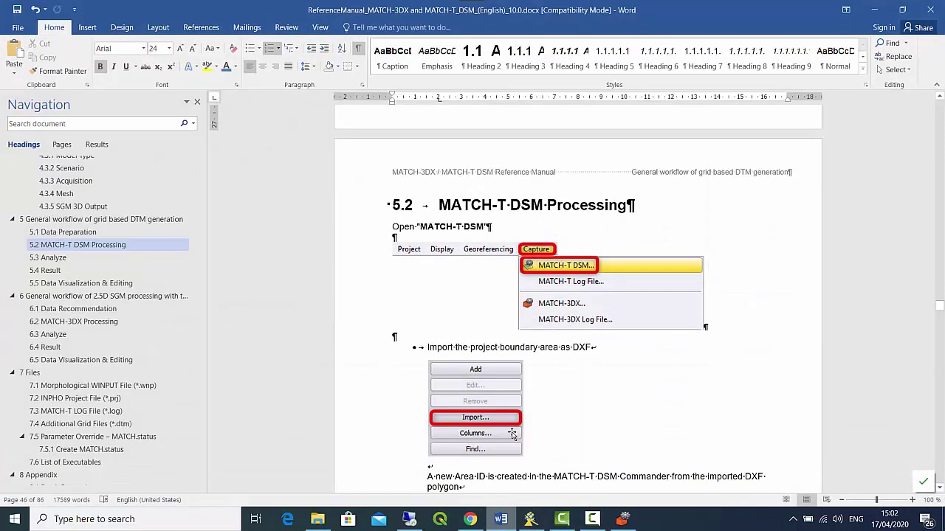
scroll(516, 399, down, 3)
scroll(527, 358, down, 1)
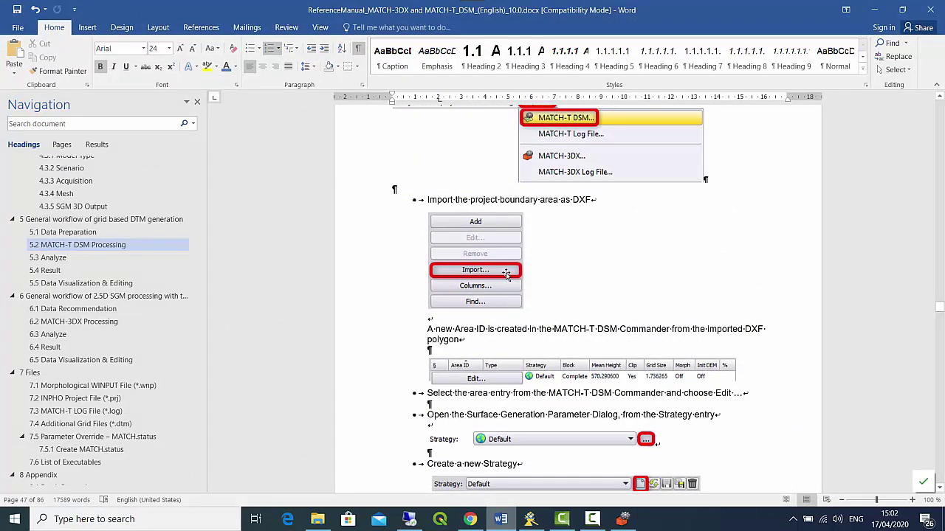
scroll(509, 273, down, 2)
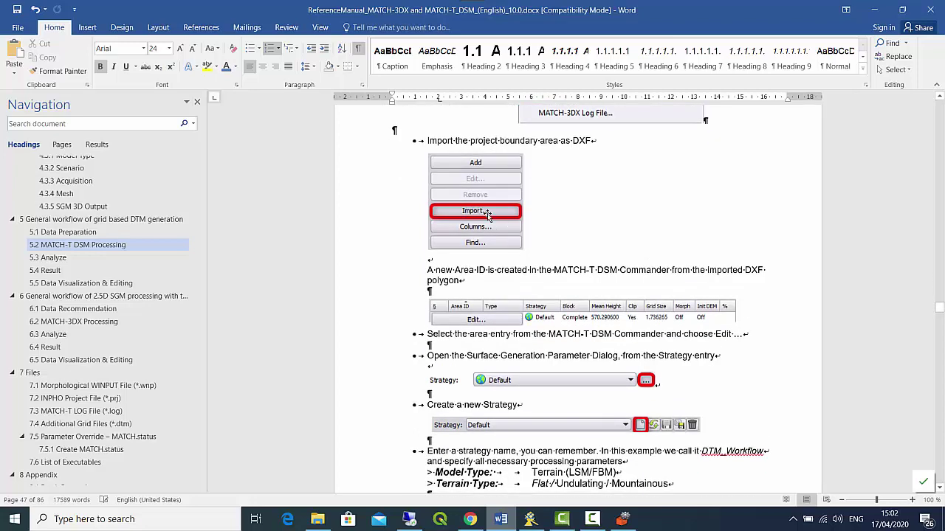
scroll(498, 243, down, 2)
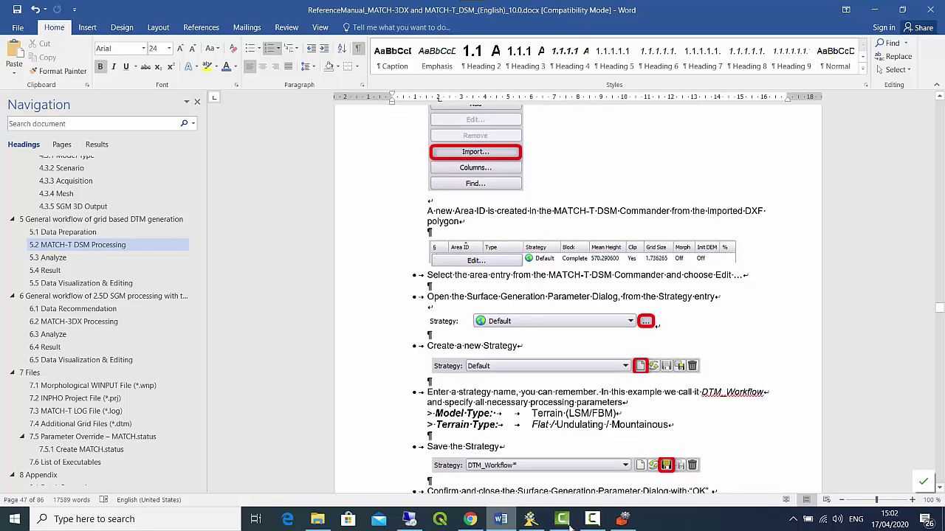
Step: Choose Morphological Data\DTM-Area.dxf as the area polygon to import
click(622, 519)
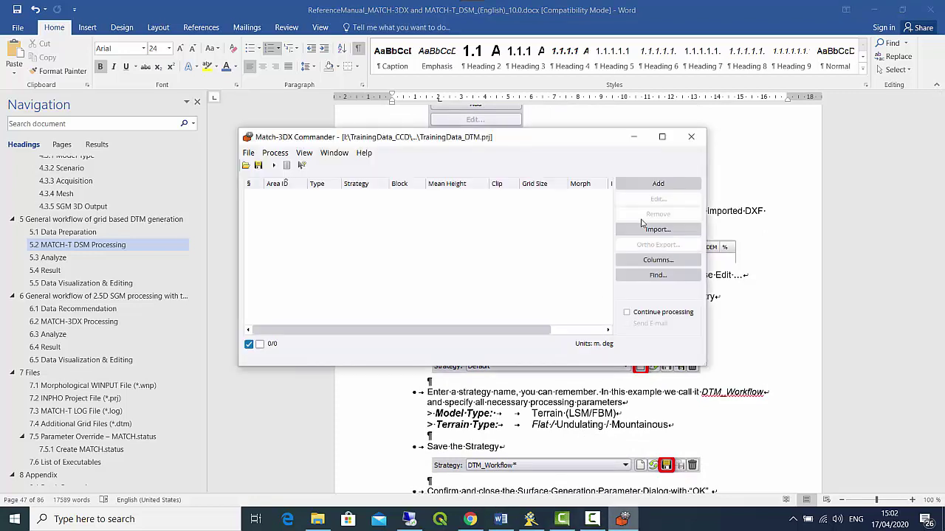
click(653, 229)
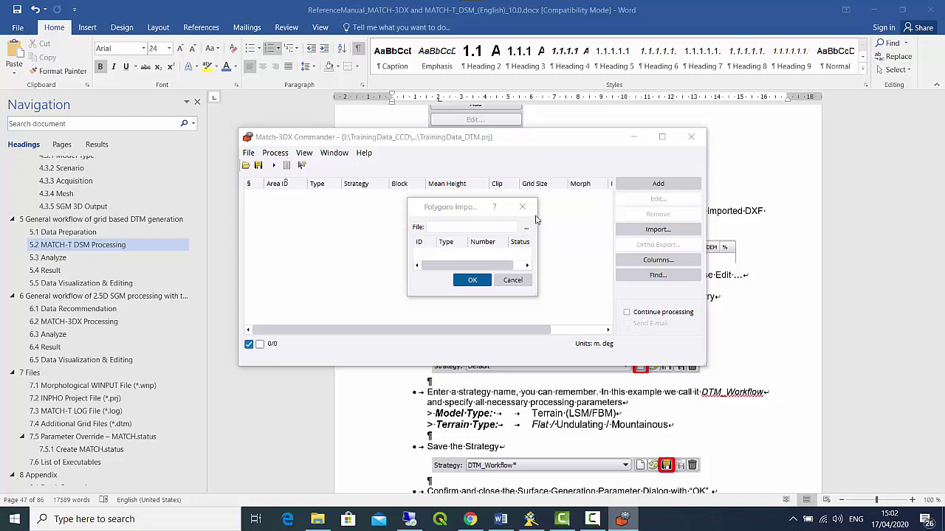
click(526, 227)
click(575, 202)
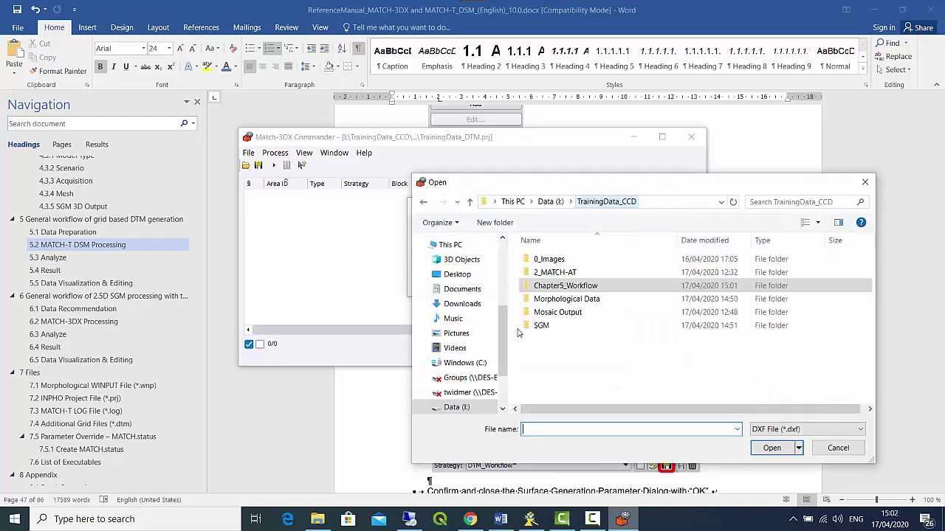
double_click(558, 299)
click(549, 259)
click(768, 445)
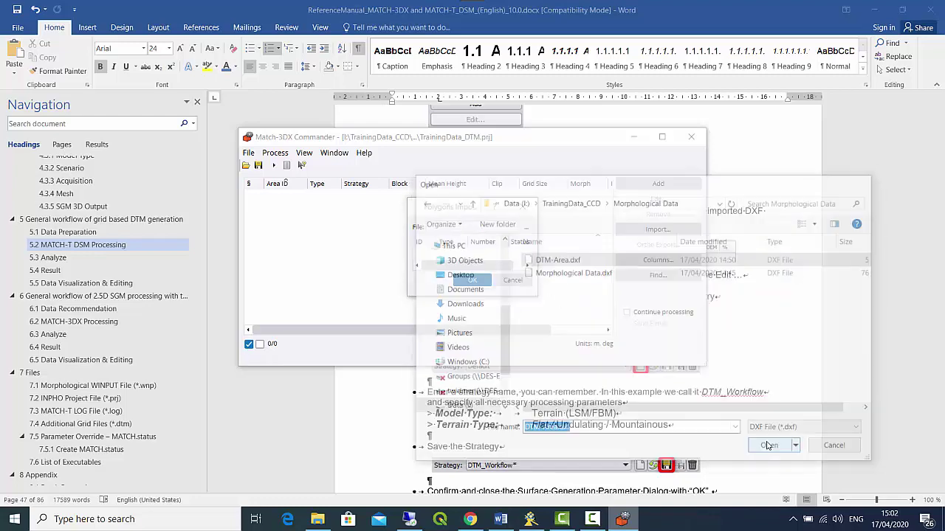
Step: Confirm the Borderline polygon import as area DTM_Area_0 and widen the Commander columns
drag(538, 296, 754, 389)
click(419, 254)
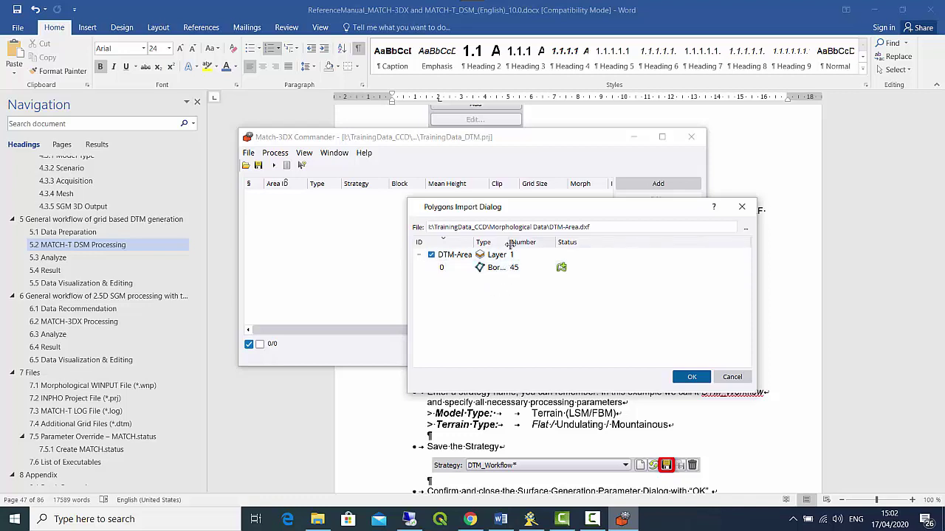
drag(510, 242, 555, 242)
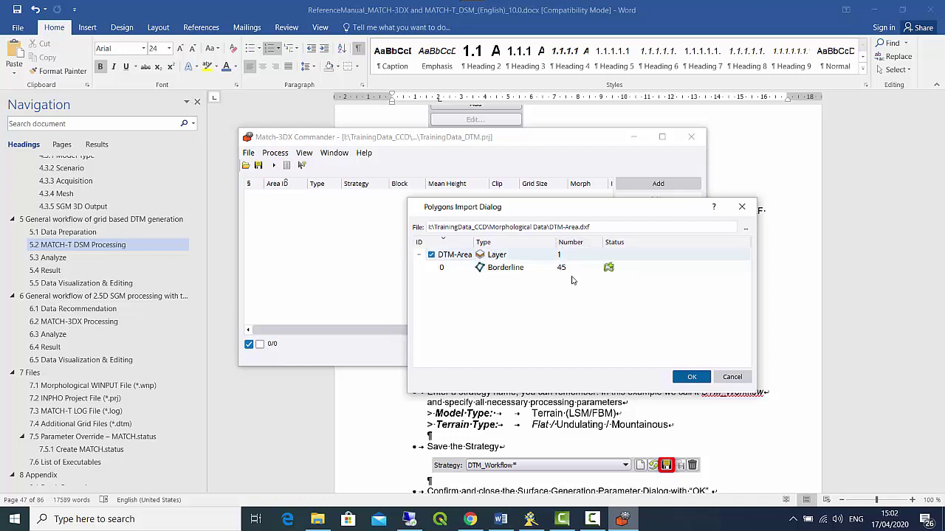
click(686, 378)
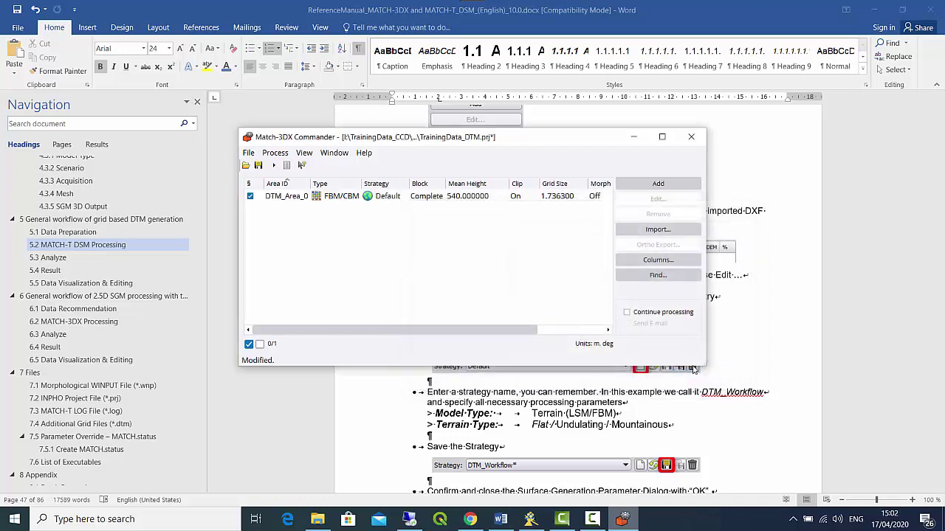
drag(705, 365, 770, 396)
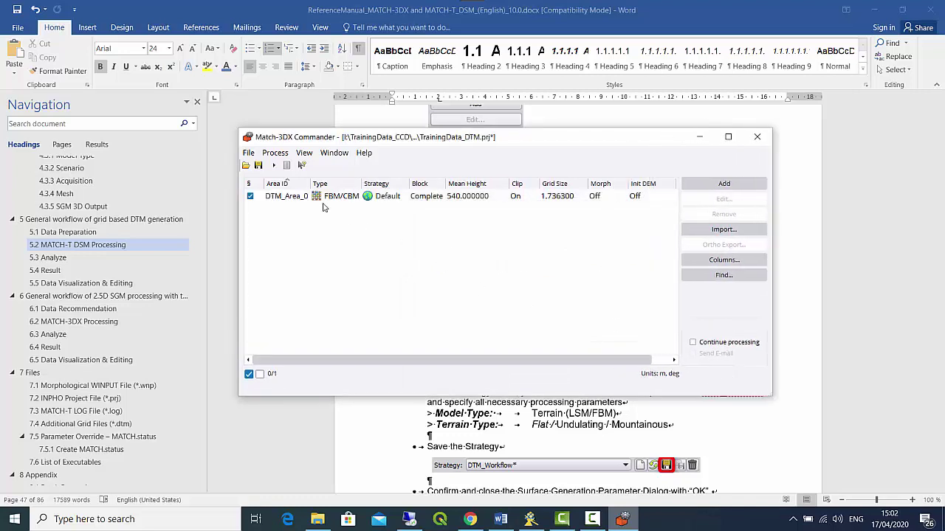
drag(310, 183, 315, 183)
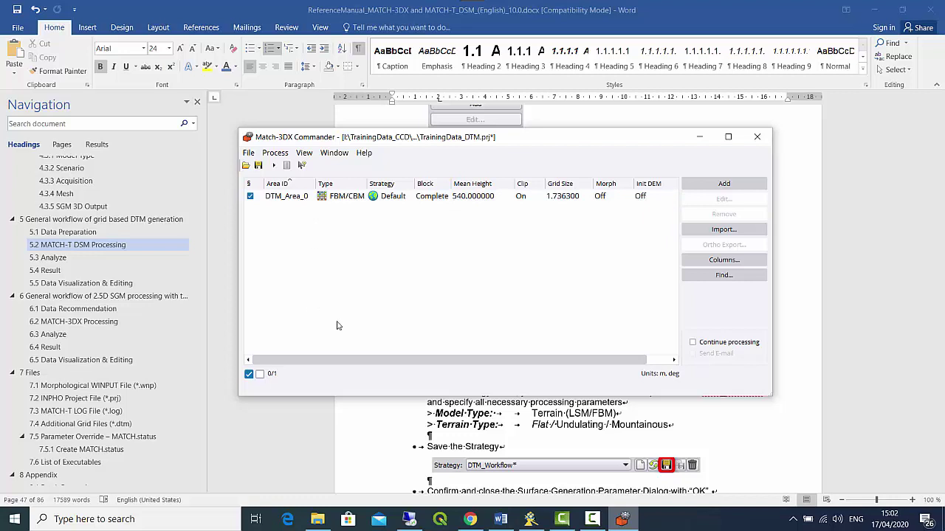
click(408, 198)
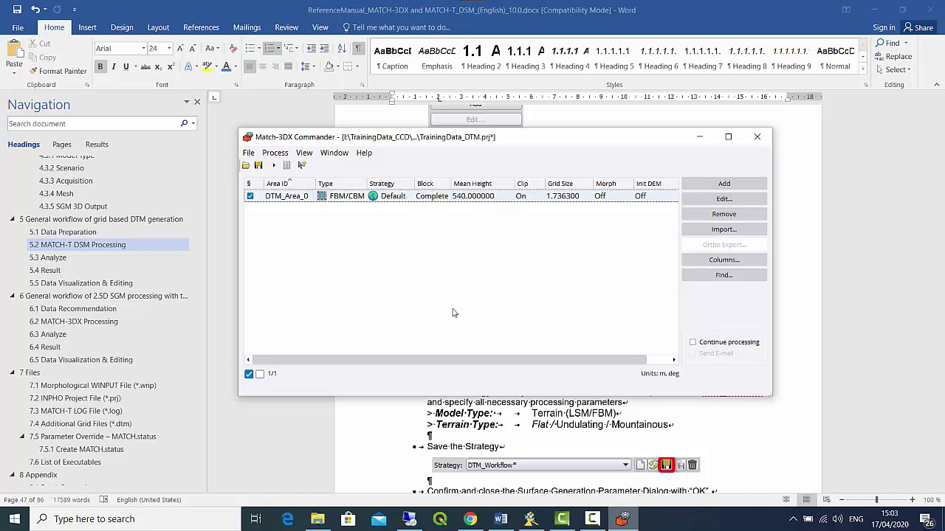
click(503, 520)
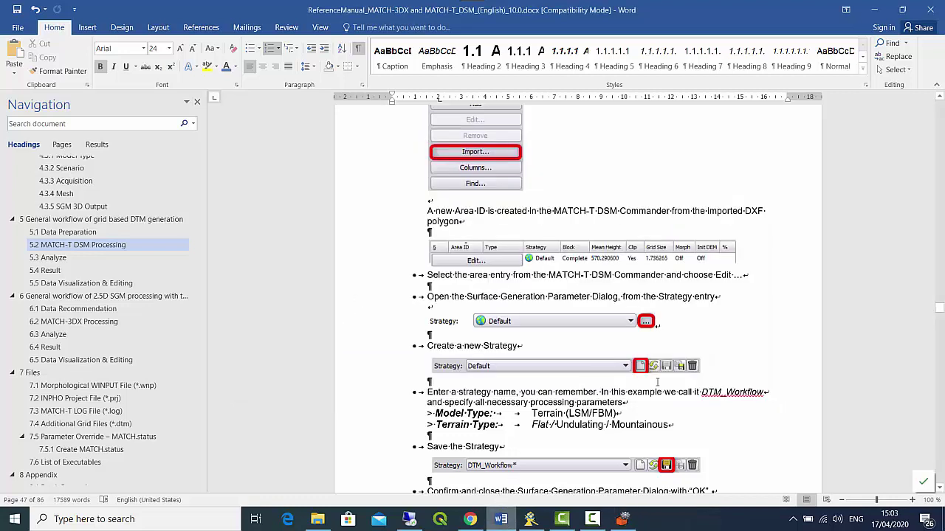
scroll(685, 379, down, 3)
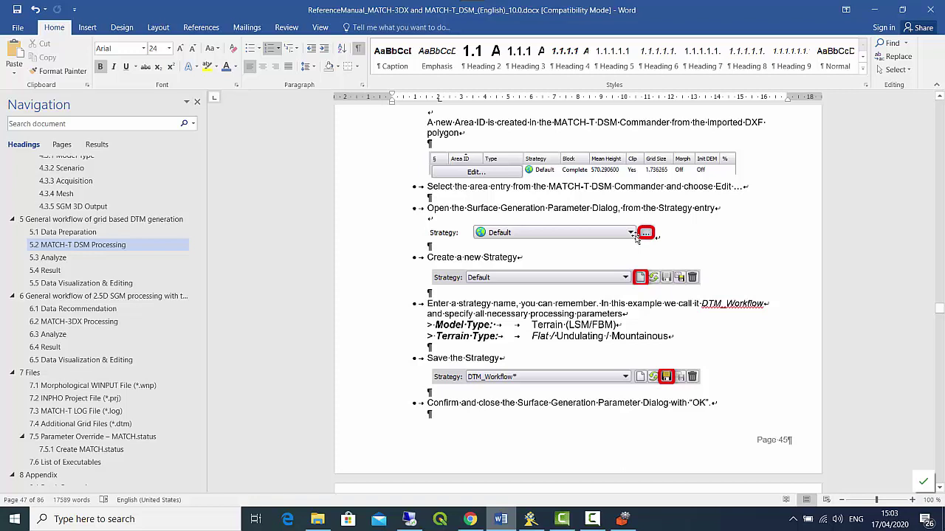
click(621, 519)
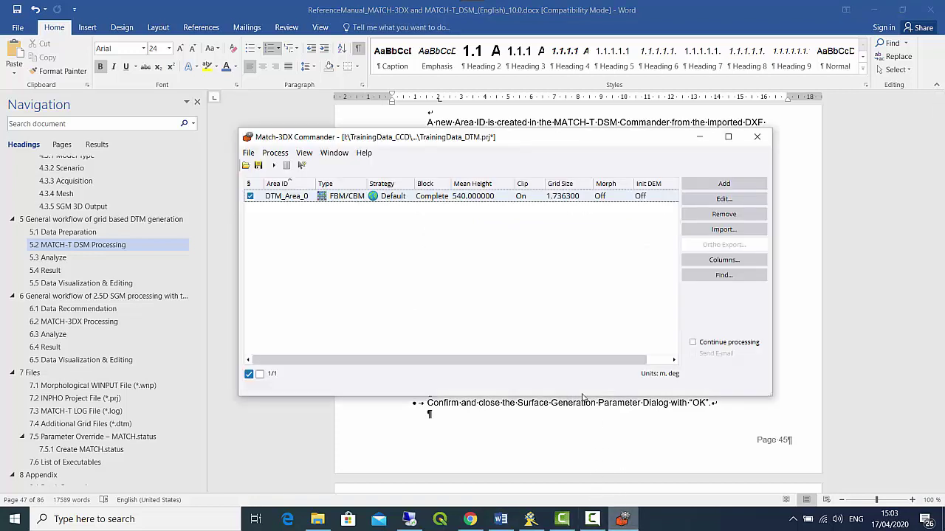
Step: Edit DTM_Area_0, keep type FBM/CBM, and open its Default strategy parameters
click(706, 199)
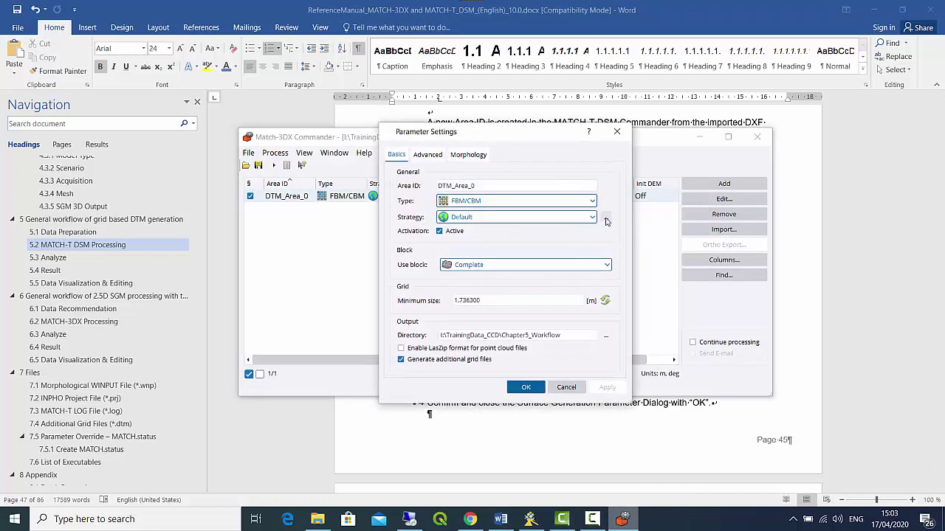
click(440, 203)
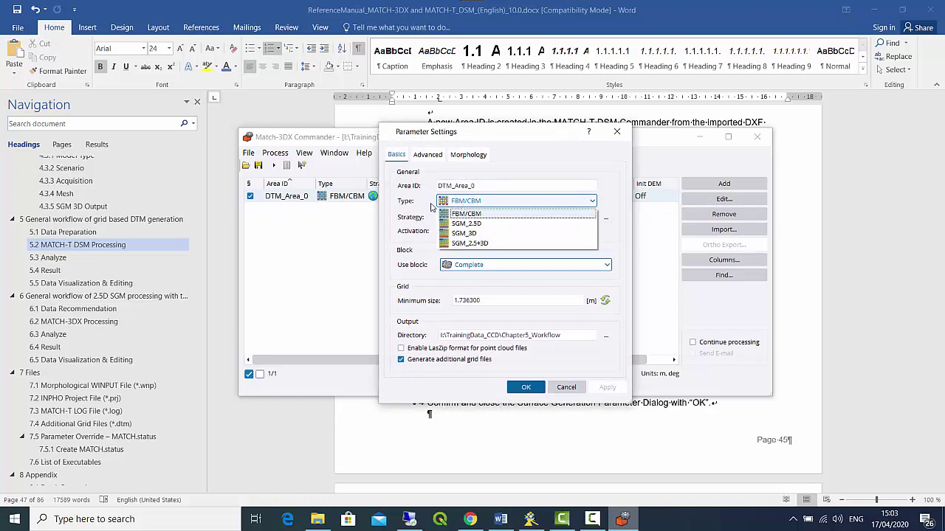
click(465, 215)
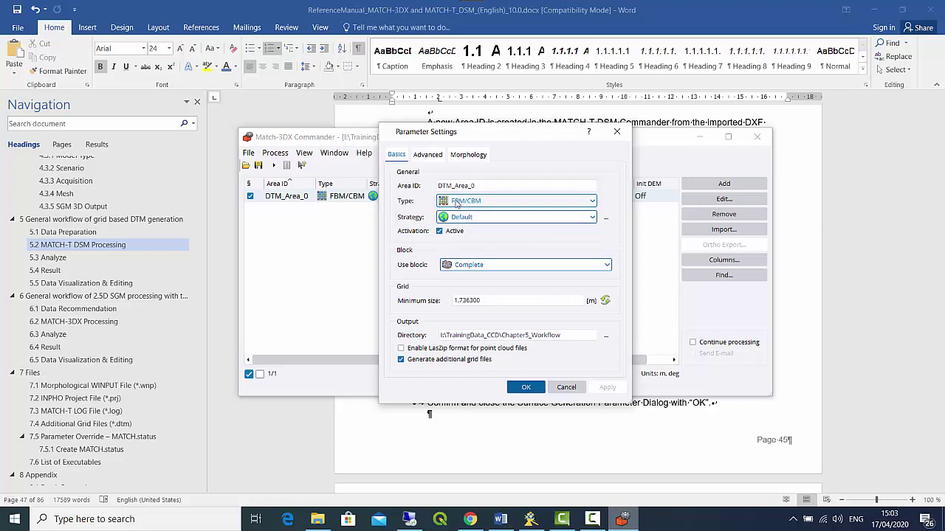
click(606, 219)
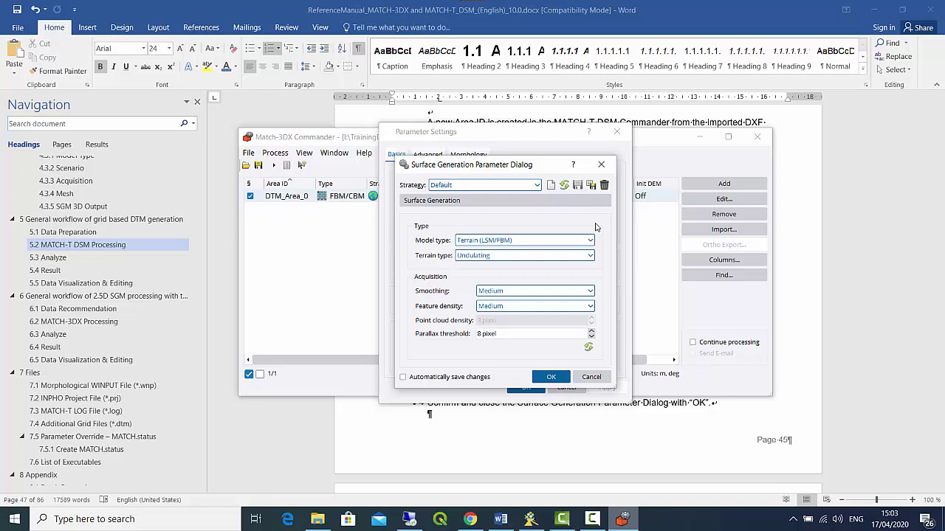
Step: Create a new strategy named DTM_demo with model type Terrain (LSM/FBM)
click(550, 186)
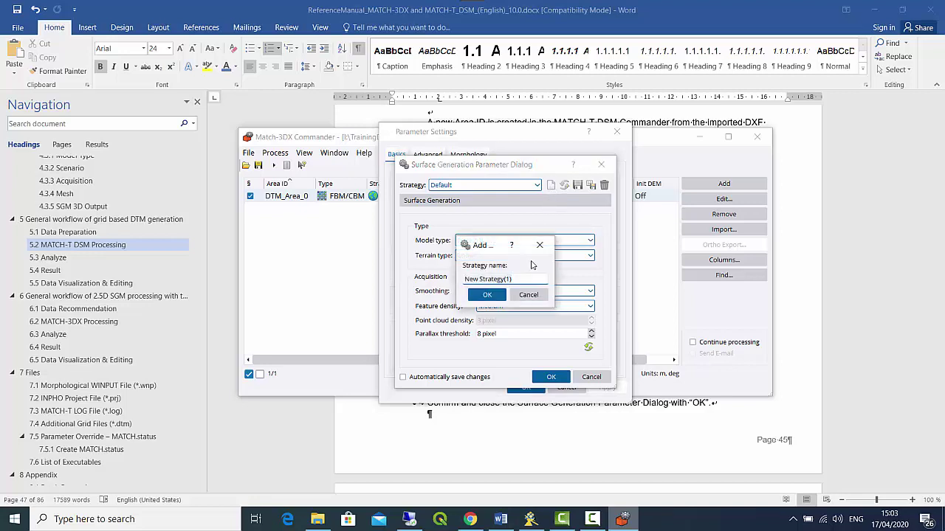
text(DTM_demo)
click(487, 294)
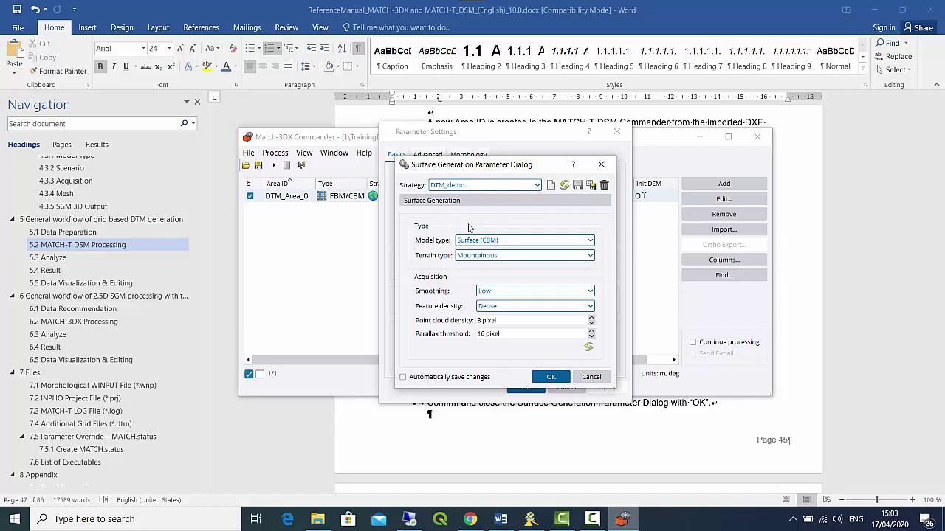
click(496, 240)
click(492, 263)
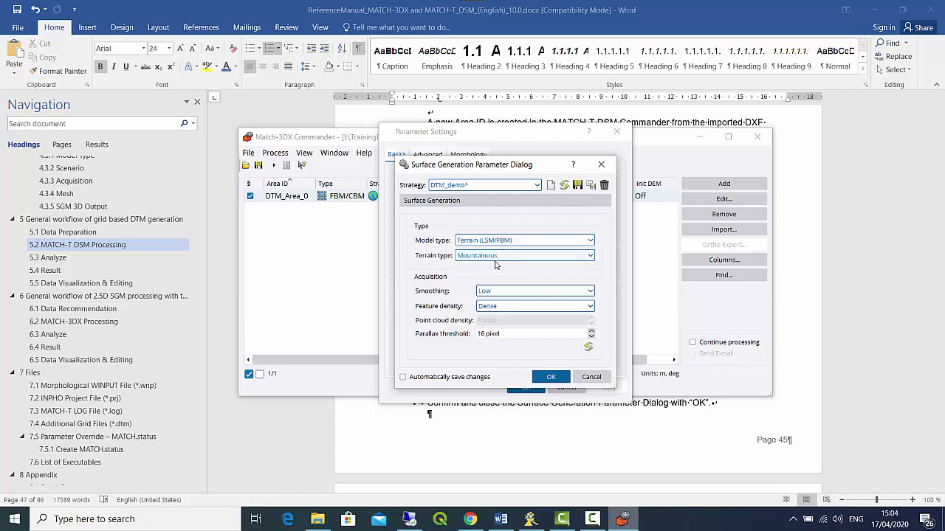
Step: Set terrain type to Undulating after comparing the Flat and Mountainous presets
click(493, 255)
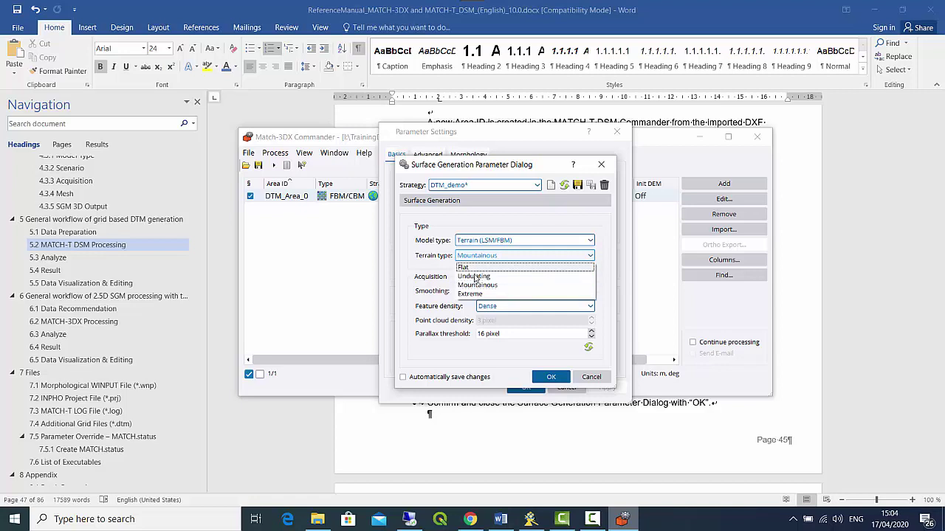
click(502, 278)
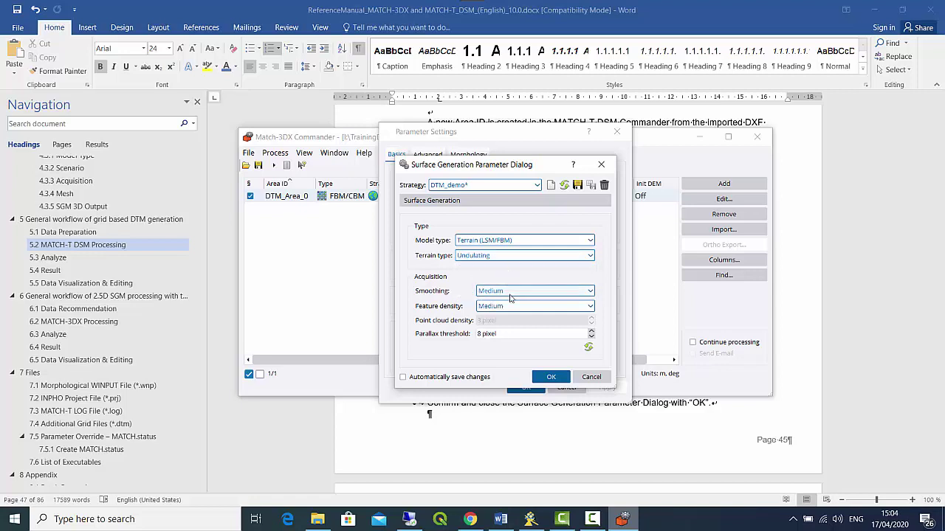
click(493, 258)
scroll(493, 263, up, 1)
click(482, 266)
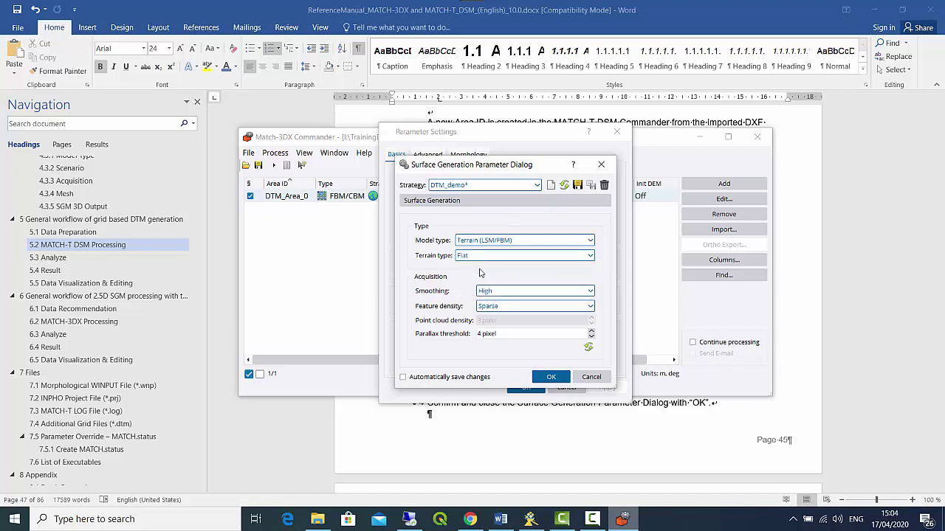
click(478, 259)
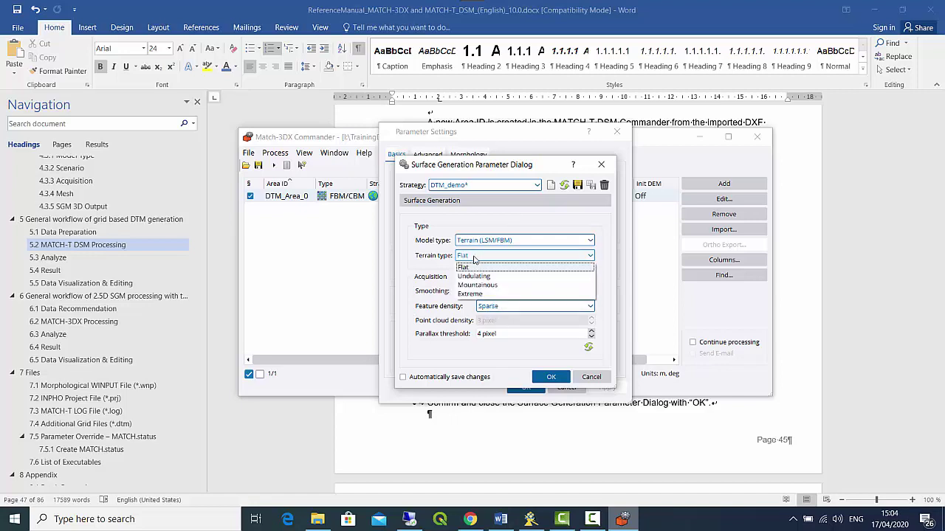
click(470, 286)
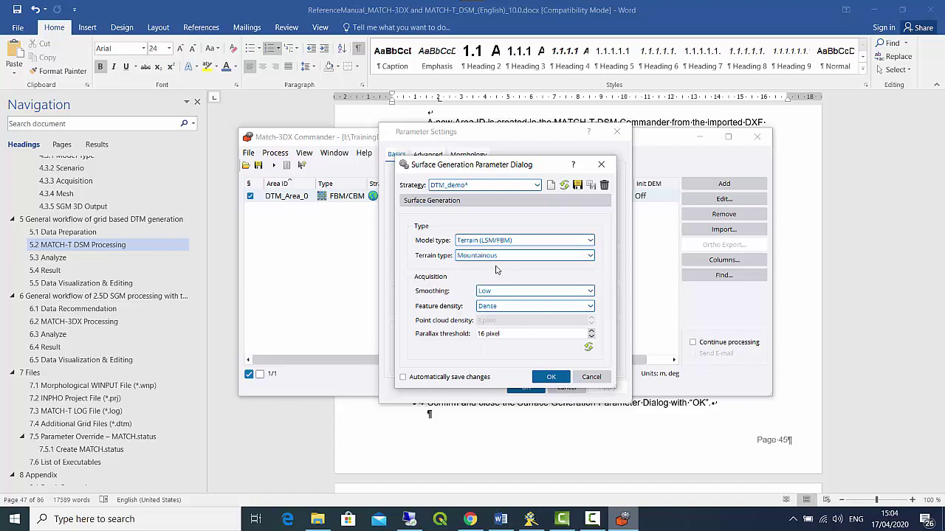
click(478, 256)
click(469, 277)
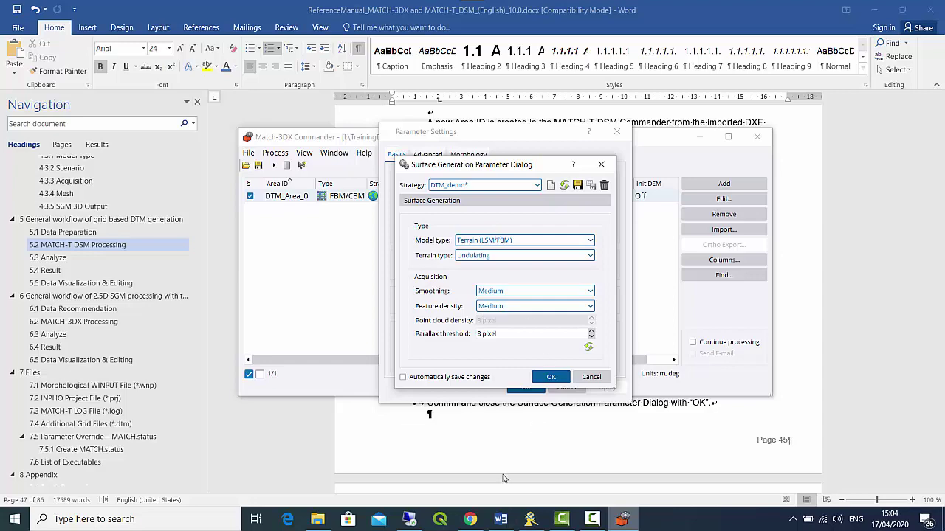
Step: Scroll the Word manual to the strategy-saving, 2 m grid rounding and output directory steps
click(501, 519)
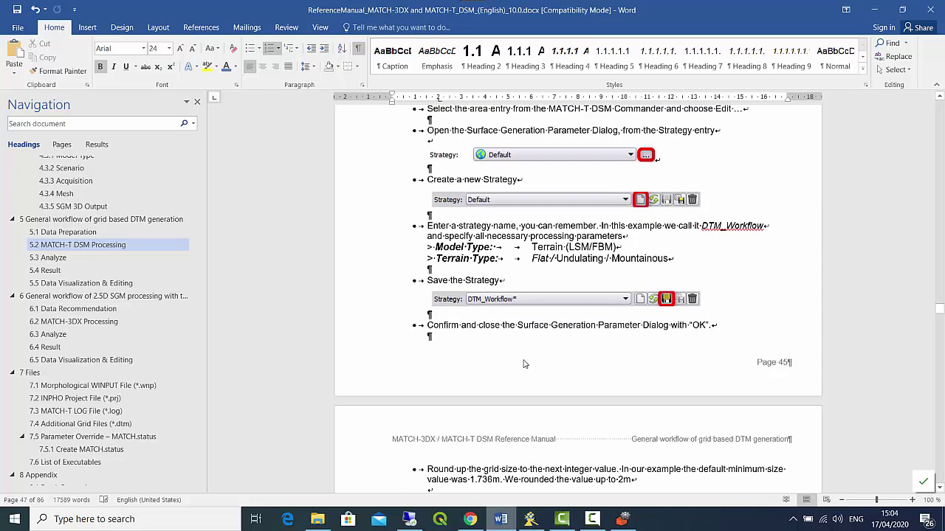
scroll(524, 363, down, 1)
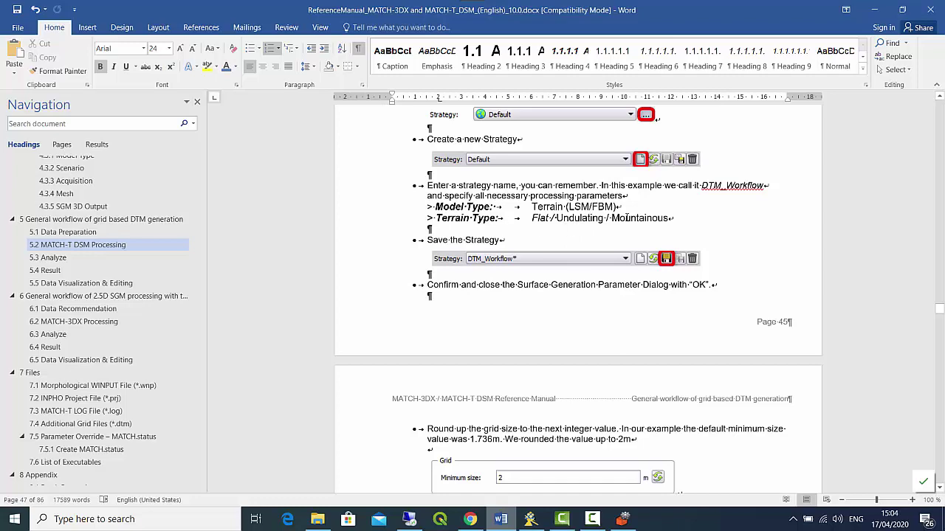
scroll(537, 172, down, 2)
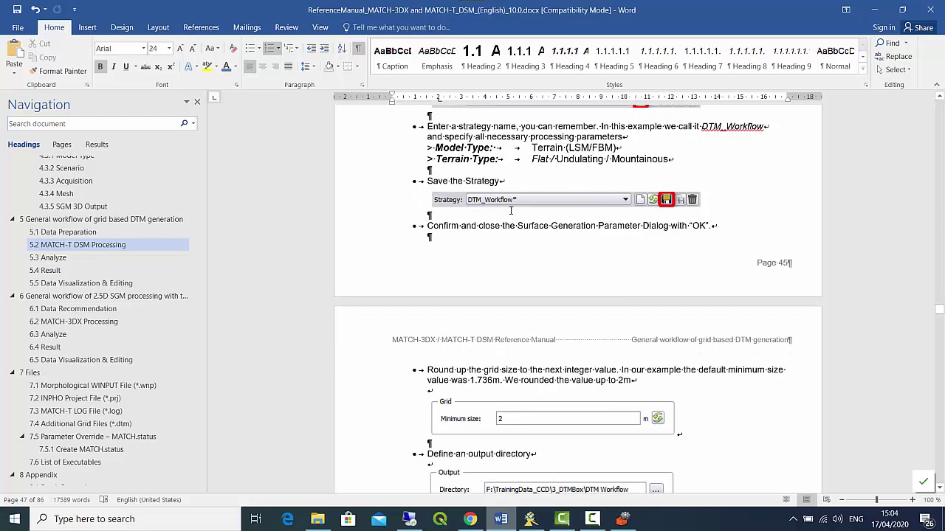
scroll(510, 211, down, 3)
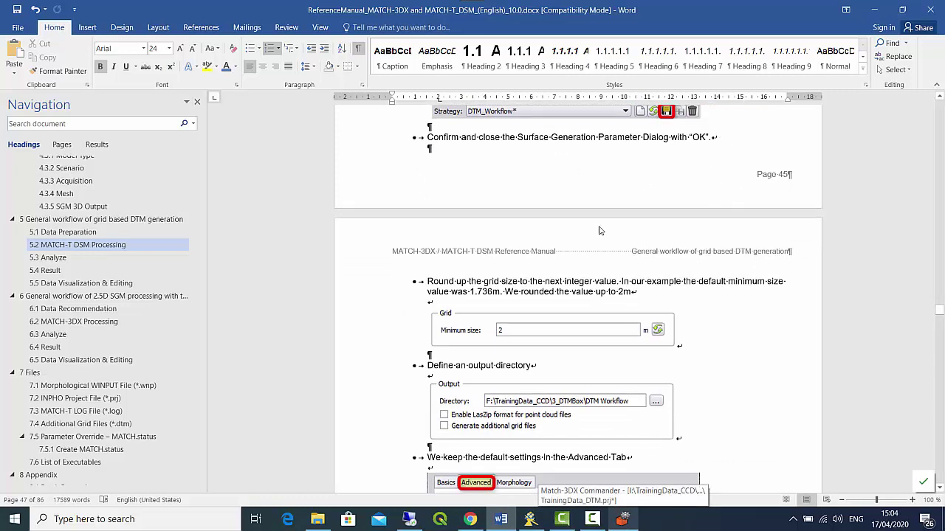
Step: Apply the DTM_demo strategy and round the grid minimum size from 1.736300 to 2
click(625, 521)
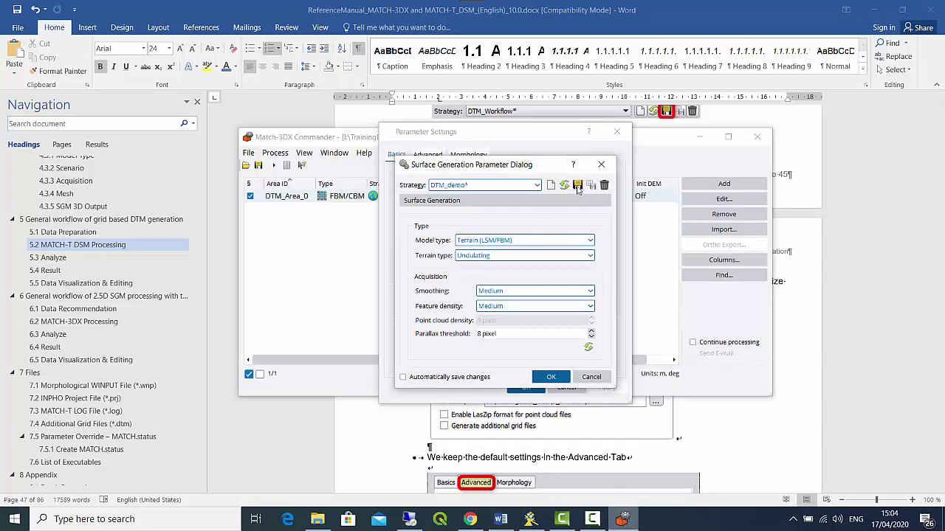
click(551, 377)
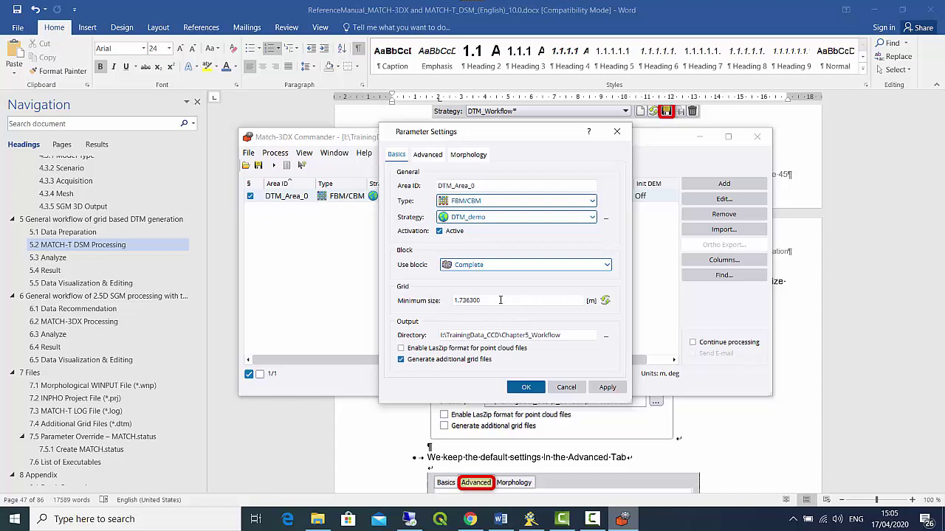
click(455, 300)
key(ctrl+a)
text(2)
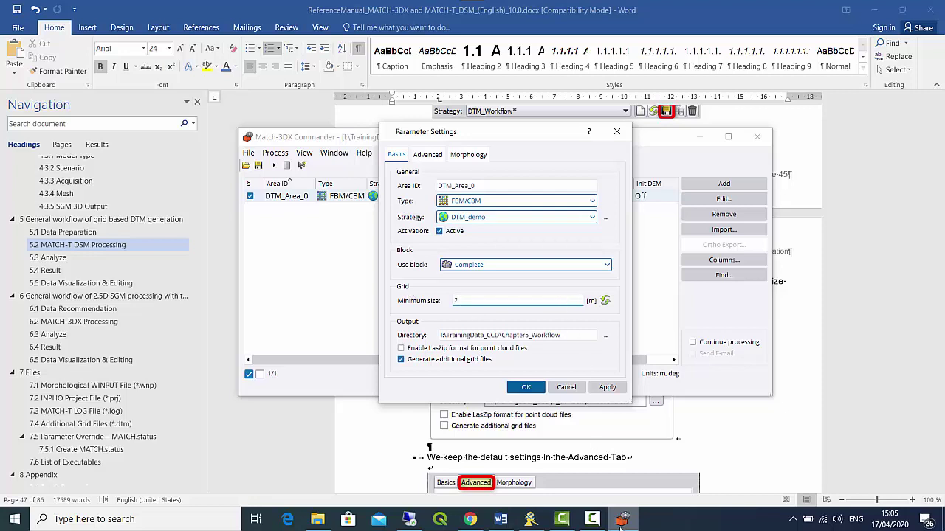
click(501, 519)
Step: Scroll the manual to the Advanced tab defaults, morphological data option and Convert DXF step
scroll(511, 325, down, 2)
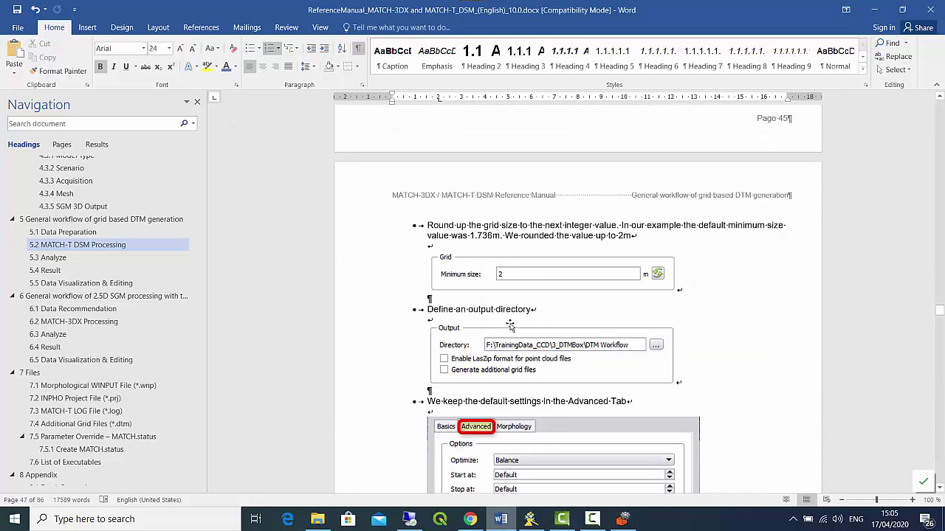
scroll(525, 296, down, 3)
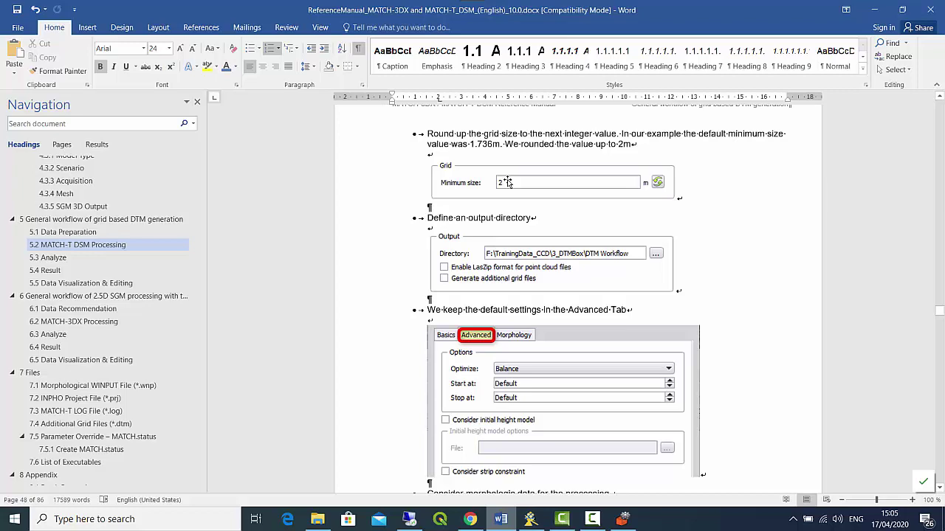
scroll(516, 184, down, 2)
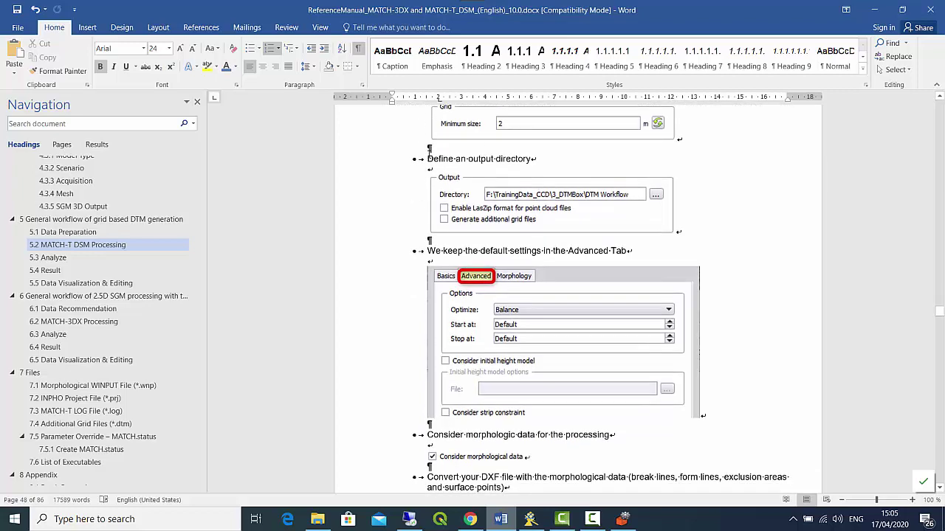
scroll(484, 193, down, 1)
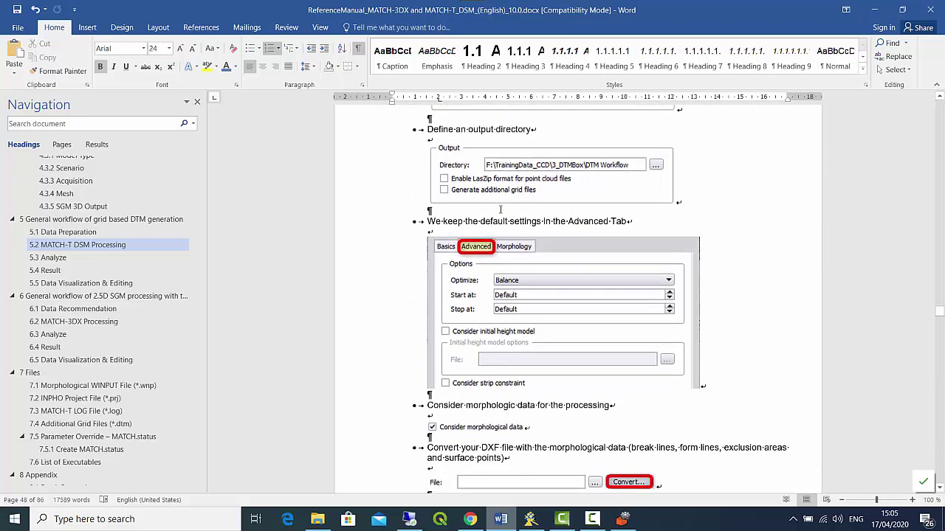
Step: Create a DTM_Demo folder in TrainingData_CCD and set it as the output directory
click(622, 519)
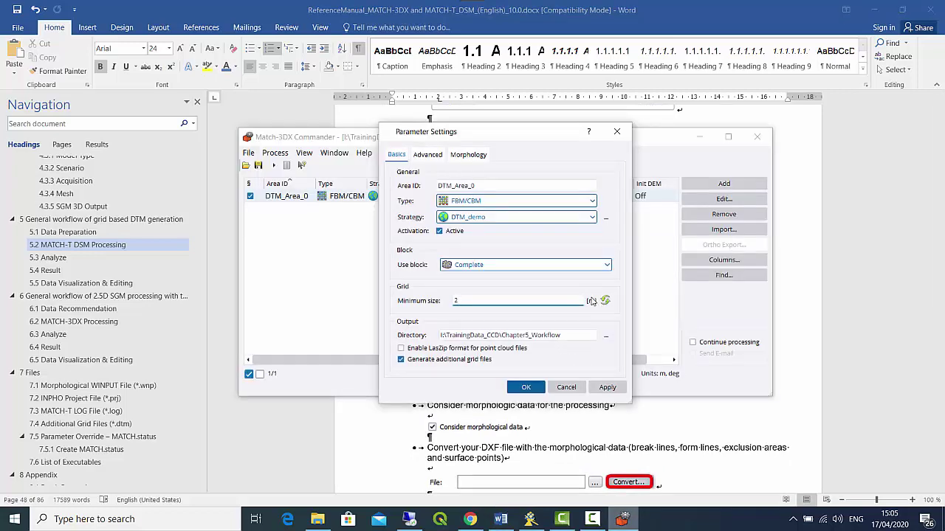
click(605, 335)
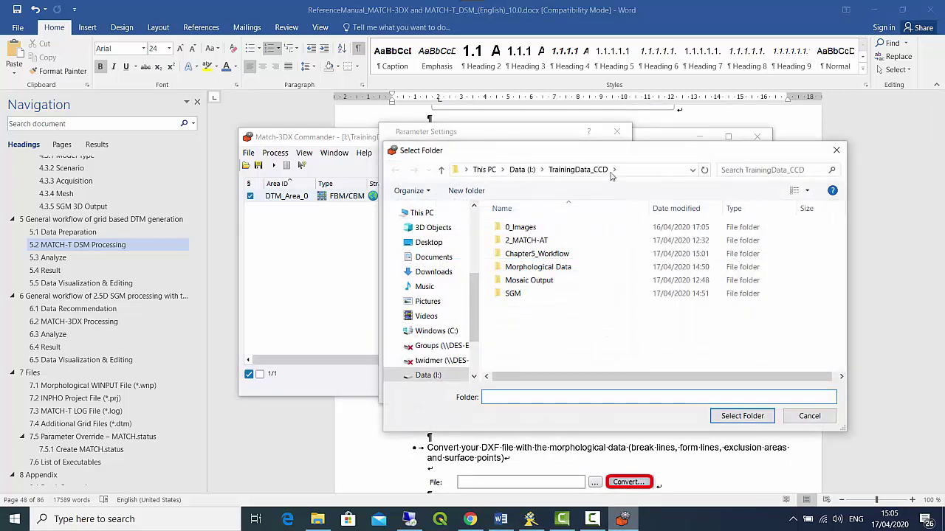
click(466, 191)
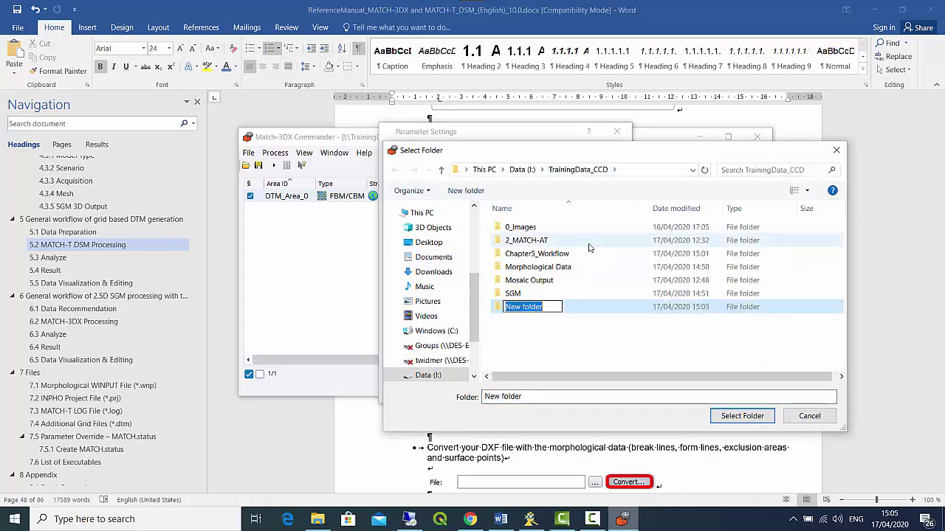
text(DT)
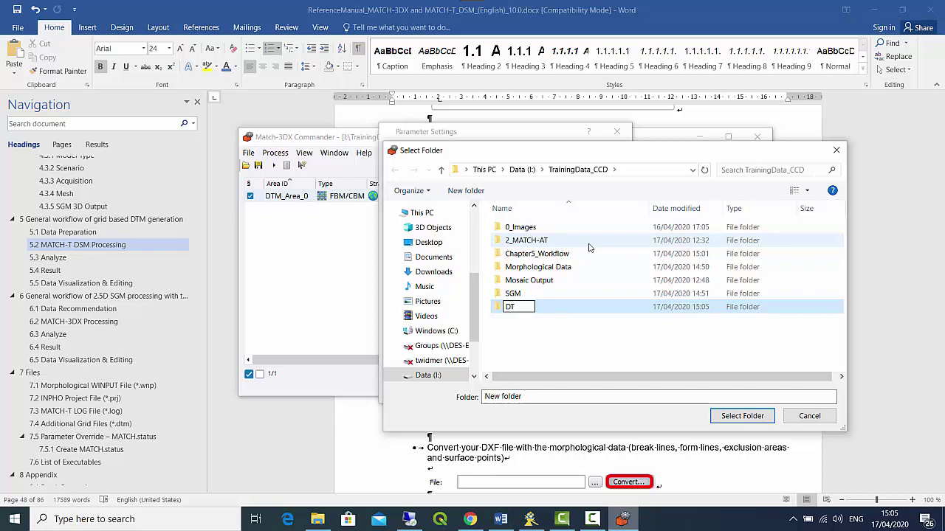
text(M_Demo)
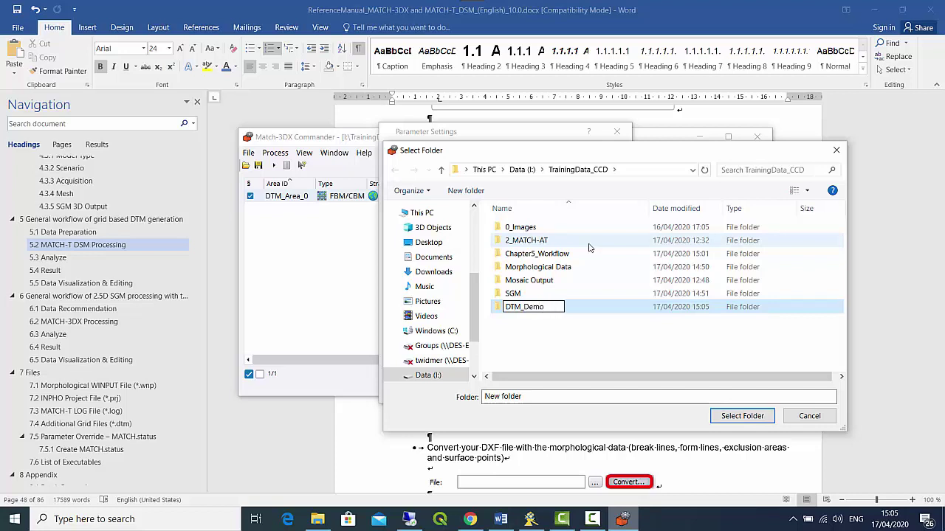
key(Return)
click(737, 416)
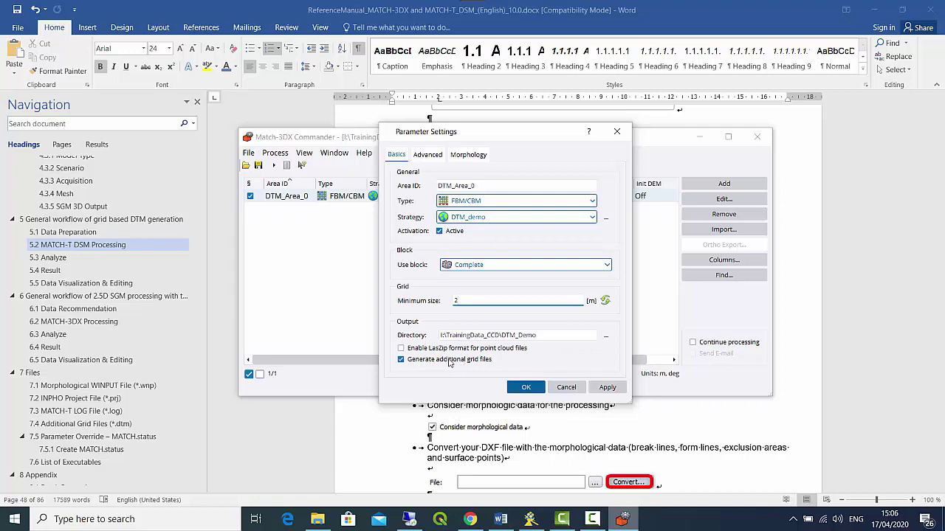
Step: Turn off Generate additional grid files
click(413, 360)
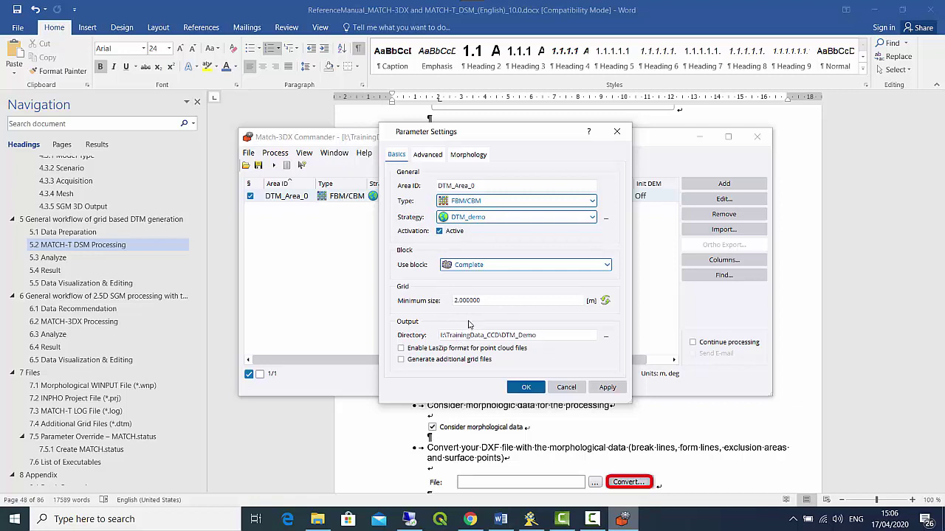
click(425, 360)
click(427, 362)
Step: Bring the Word reference manual forward and scroll to the morphological data section
click(620, 521)
click(501, 519)
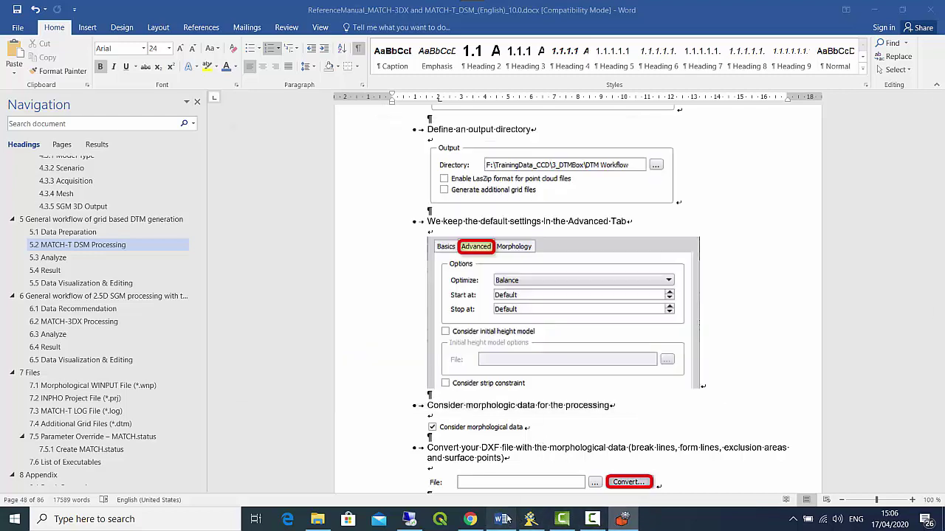
scroll(518, 368, down, 2)
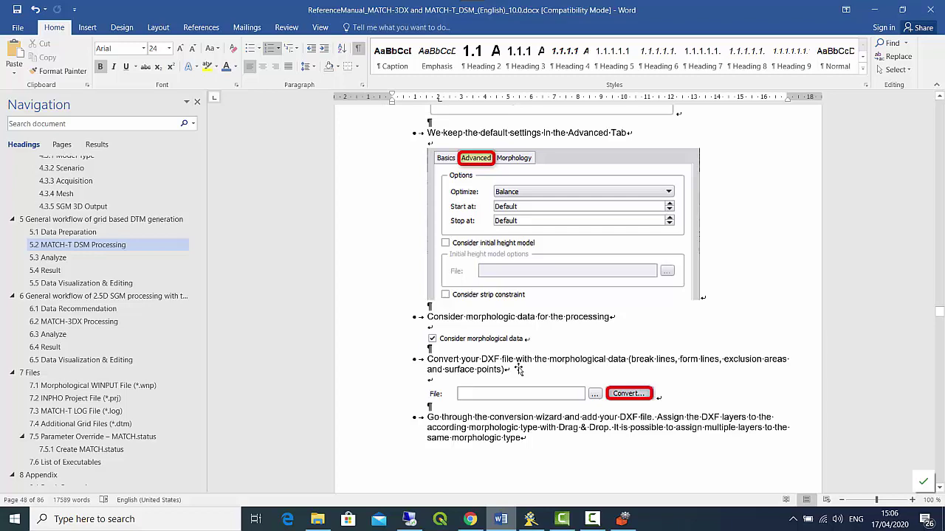
scroll(527, 213, up, 2)
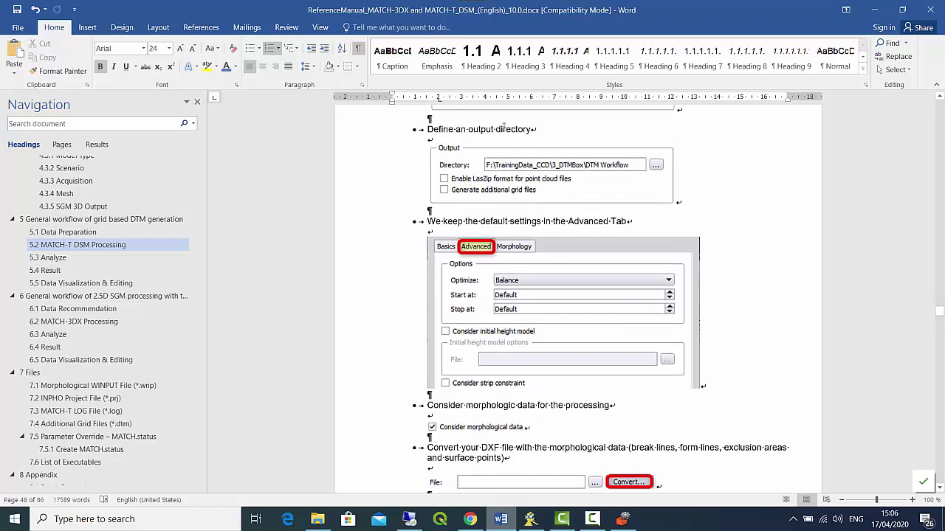
scroll(476, 317, down, 2)
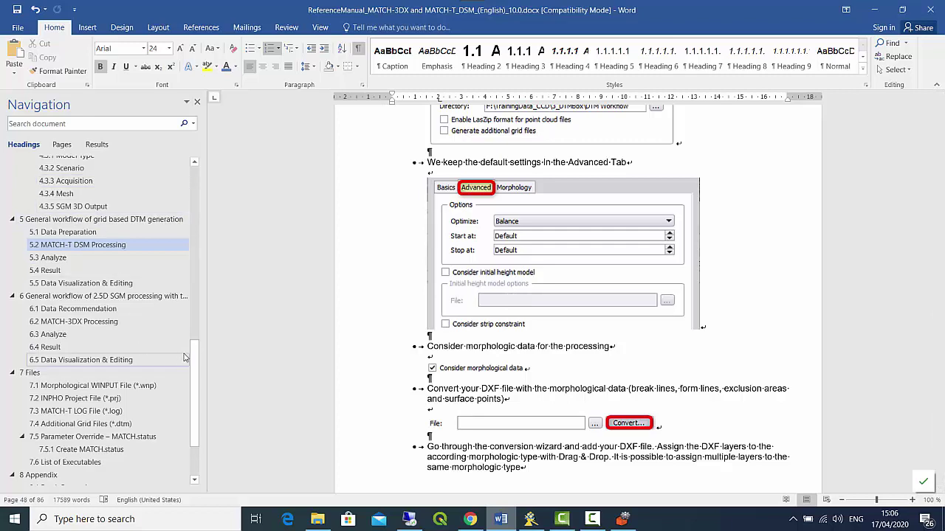
drag(194, 362, 194, 252)
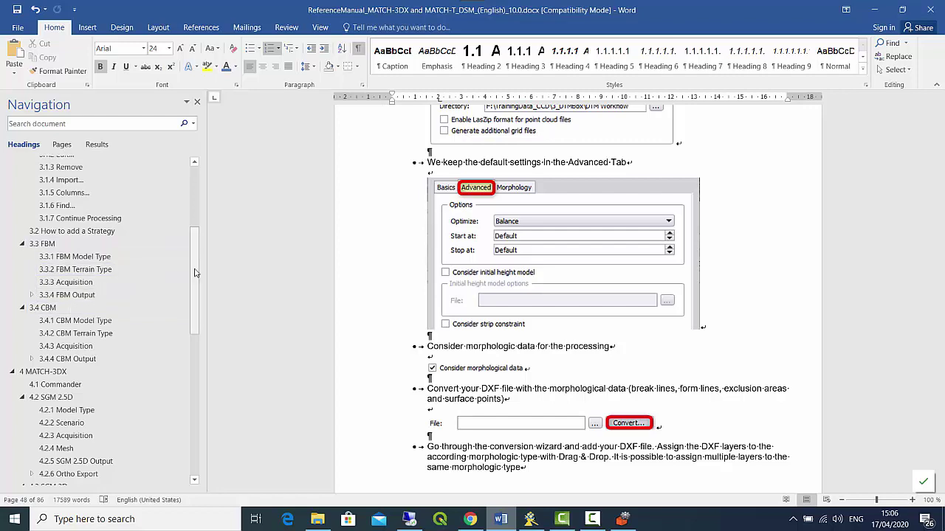
drag(194, 273, 194, 400)
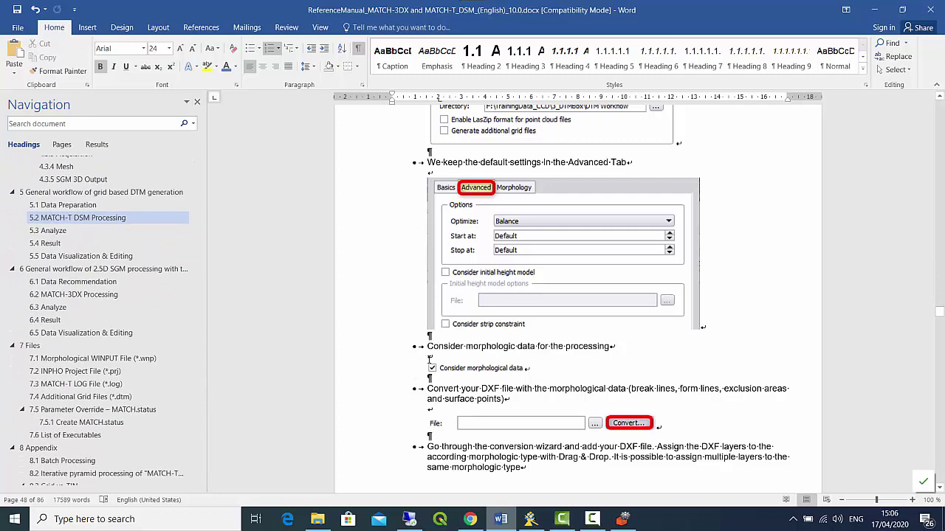
Step: Scroll on through the manual's DXF conversion and layer-assignment wizard steps
click(536, 347)
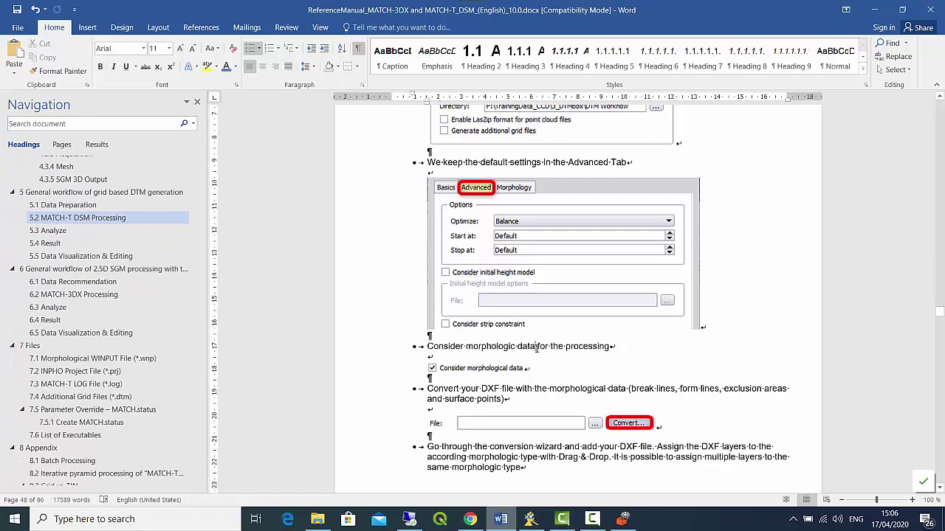
scroll(542, 310, down, 3)
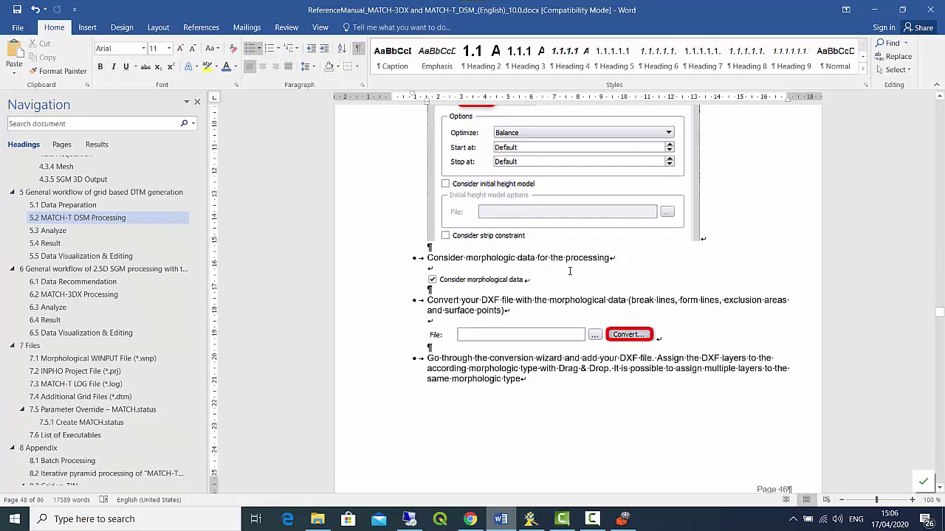
scroll(567, 266, up, 2)
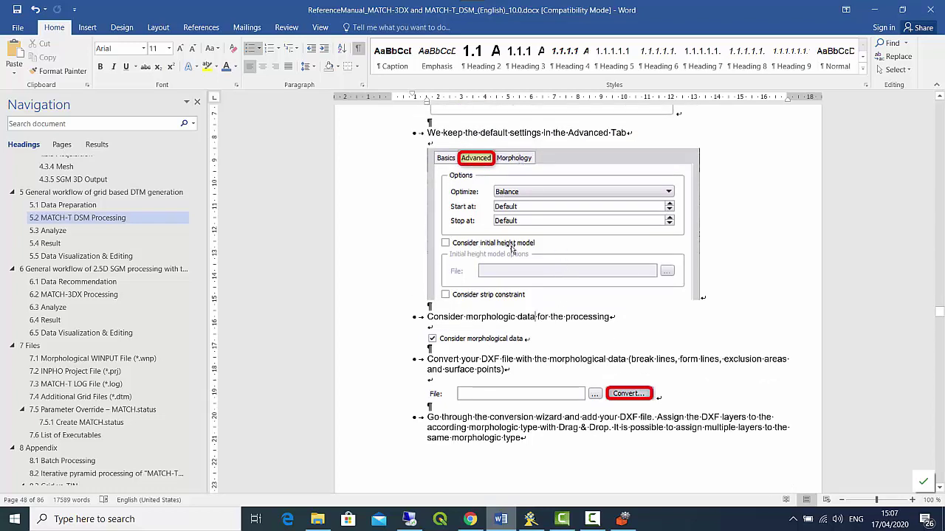
scroll(527, 214, down, 1)
scroll(527, 214, down, 1)
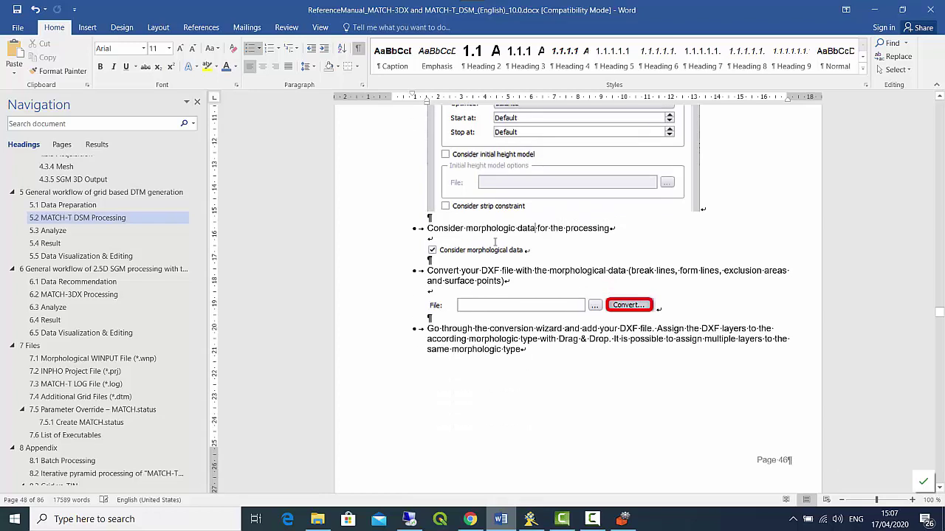
scroll(498, 279, down, 1)
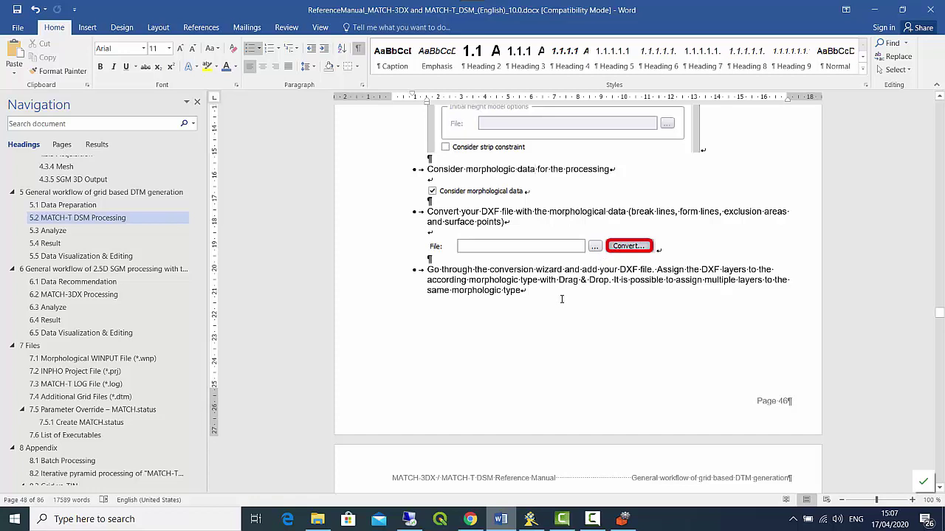
Step: Enable Consider morphological data on DTM_Area_0's Morphology tab
click(622, 519)
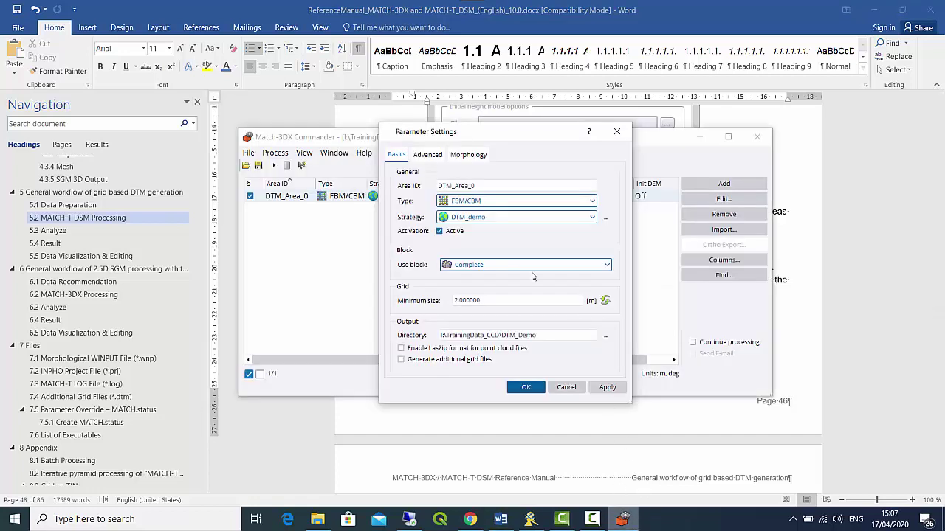
click(468, 155)
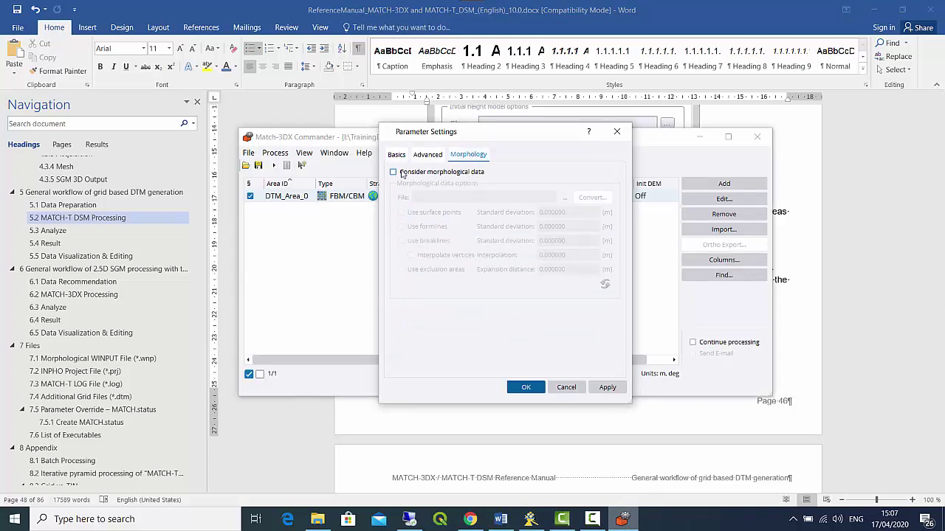
click(402, 173)
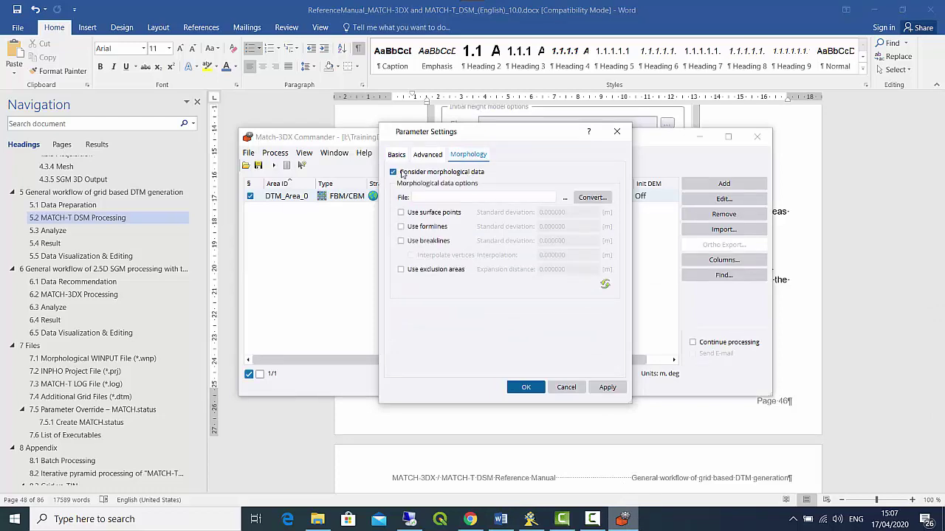
Step: Browse the Morphological Data folder for a WNP file, then cancel without choosing one
click(566, 199)
click(578, 169)
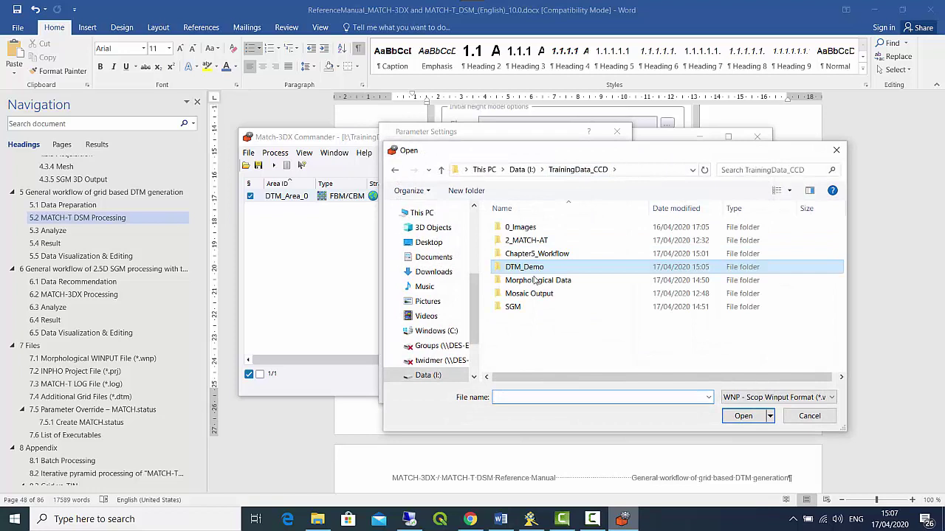
double_click(535, 280)
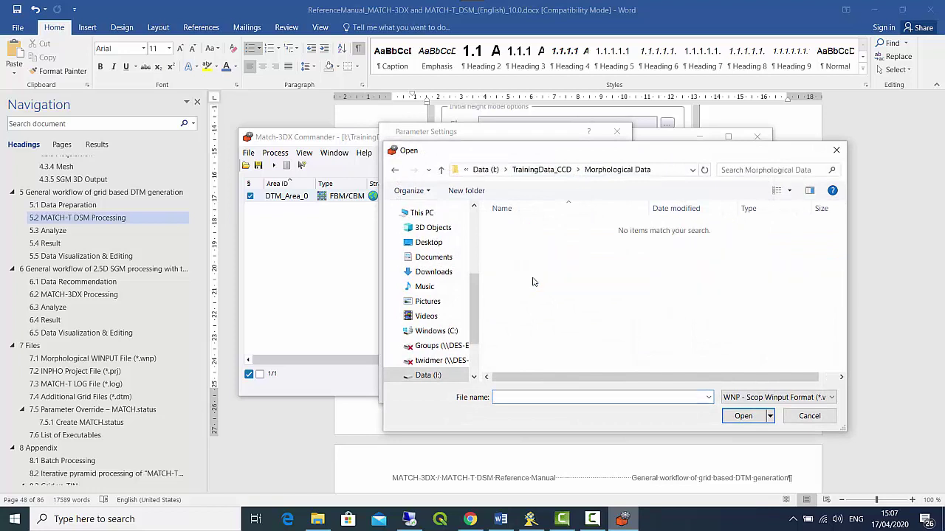
click(744, 396)
click(744, 409)
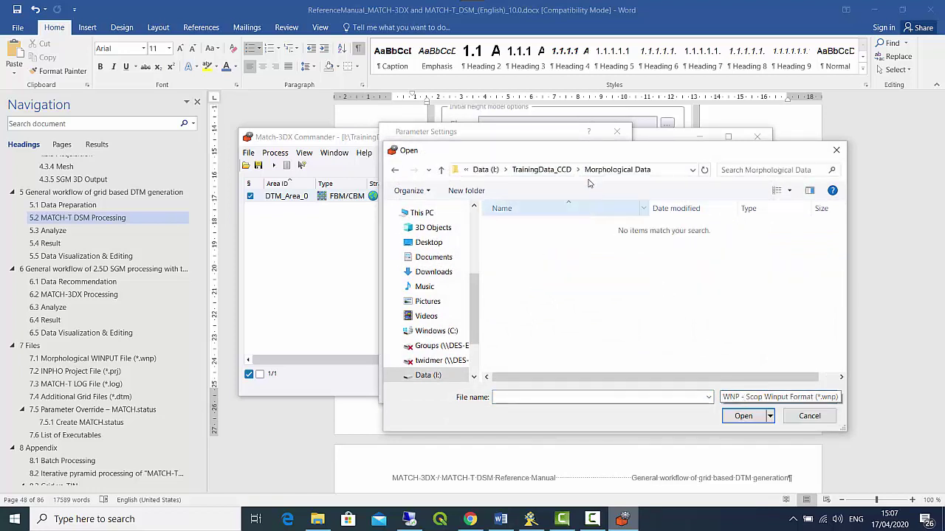
click(558, 170)
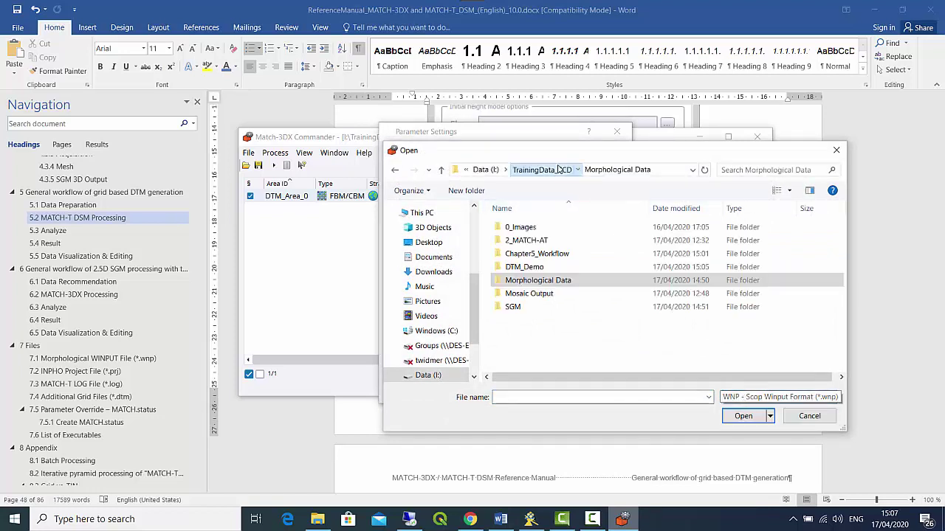
click(809, 416)
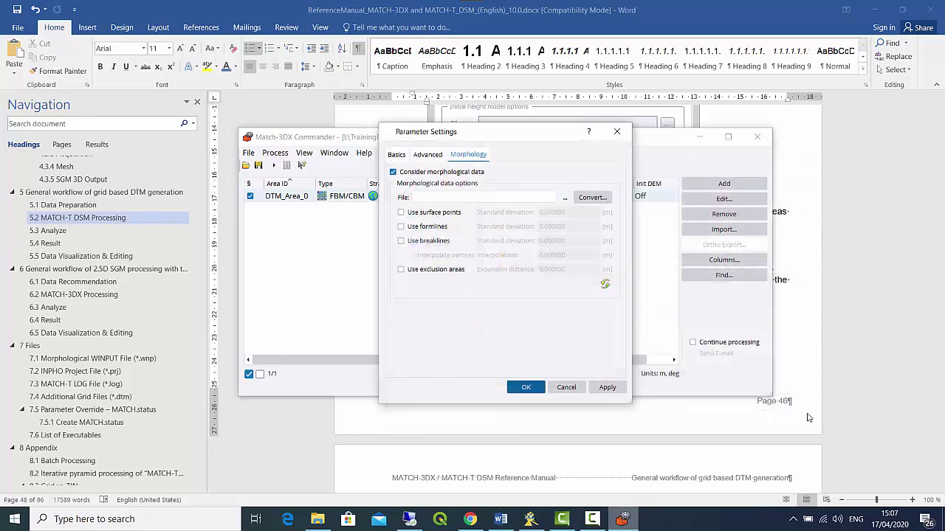
Step: Start the converter and load Morphological Data.dxf as its input file
click(590, 198)
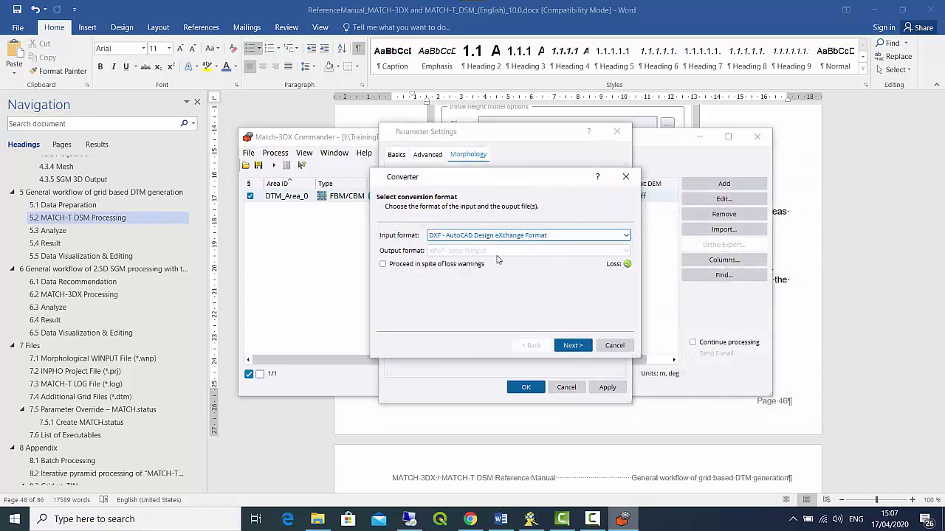
click(573, 345)
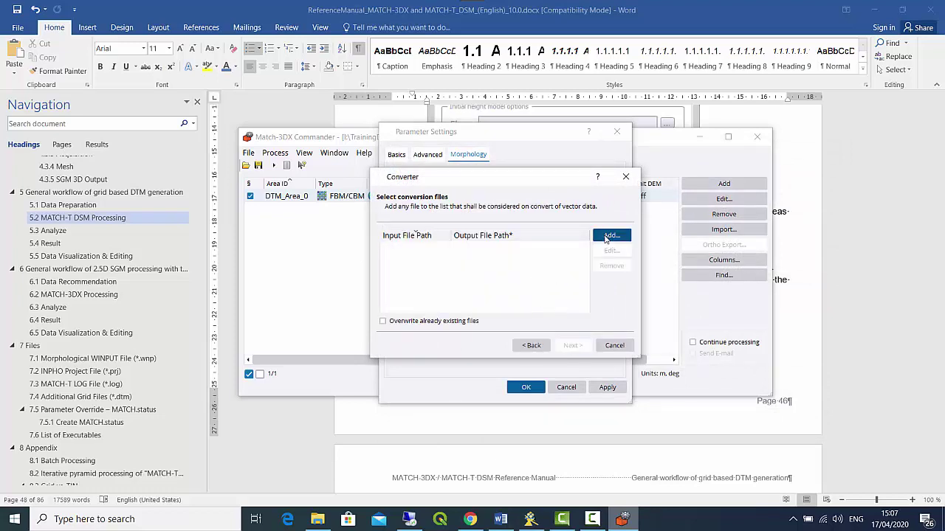
click(610, 236)
click(568, 201)
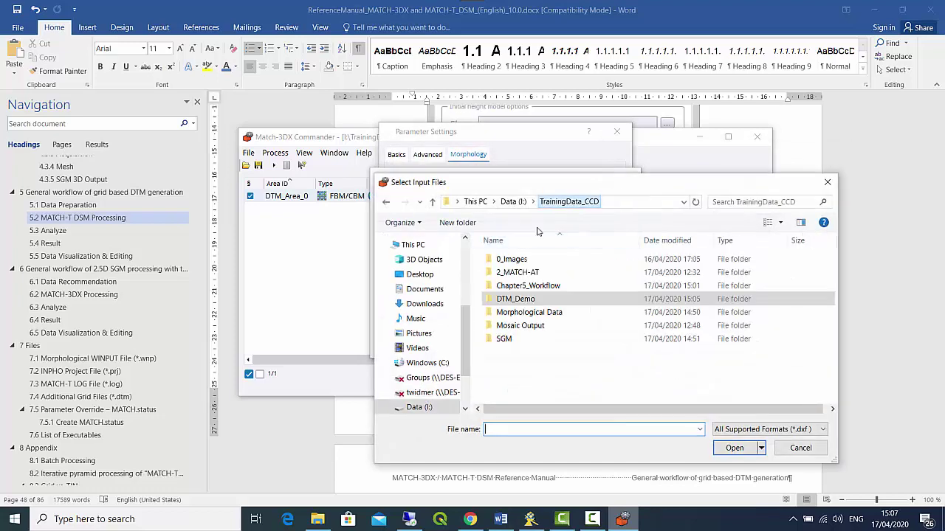
double_click(529, 313)
click(516, 278)
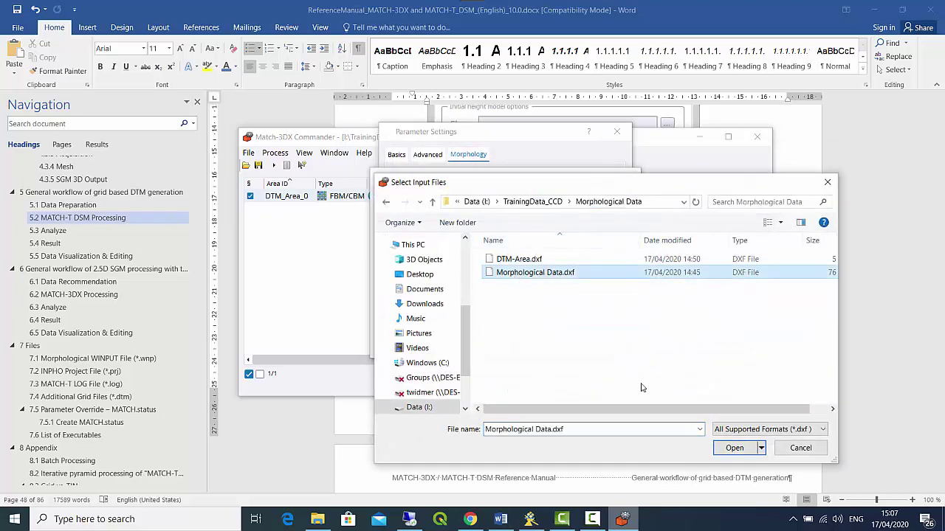
click(728, 448)
Step: Assign the BREAKLINES layer to Break Lines and EXCLUSION_AREA to Exclusion Areas
drag(637, 358, 808, 446)
click(740, 432)
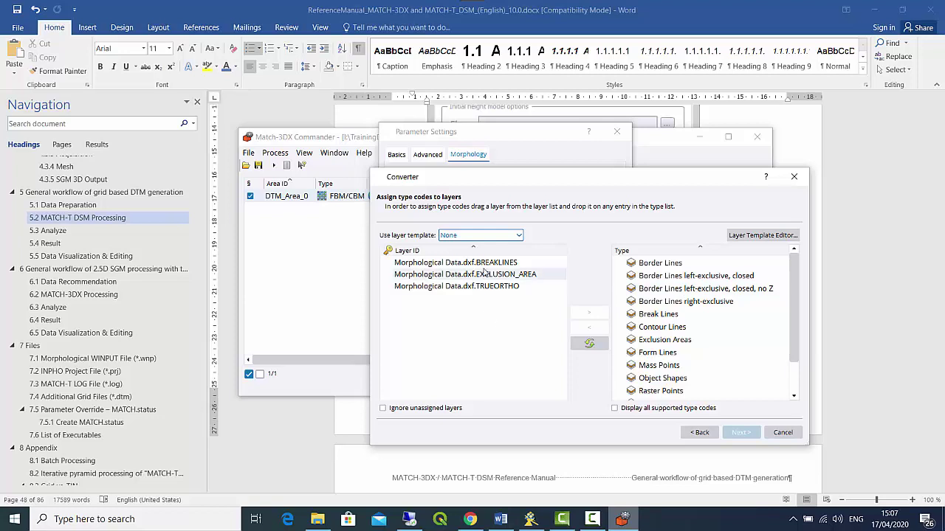
click(483, 267)
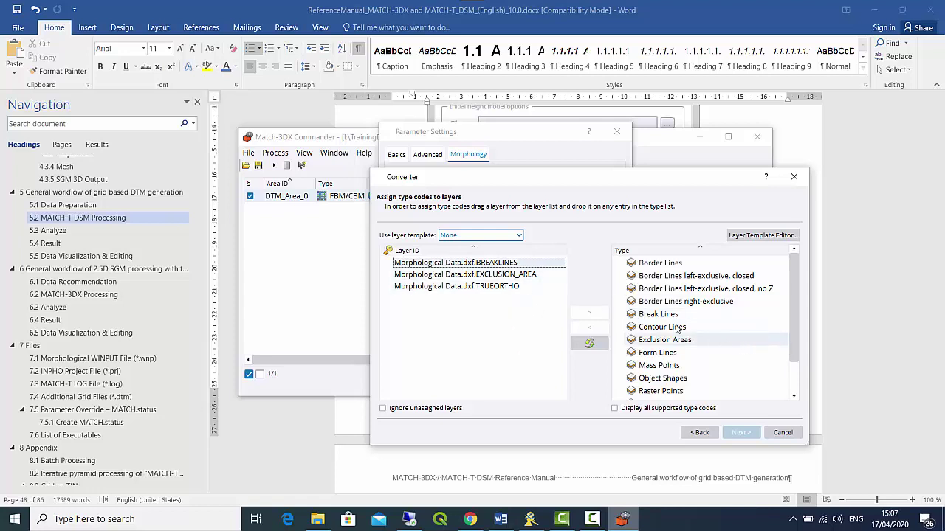
drag(493, 265, 634, 316)
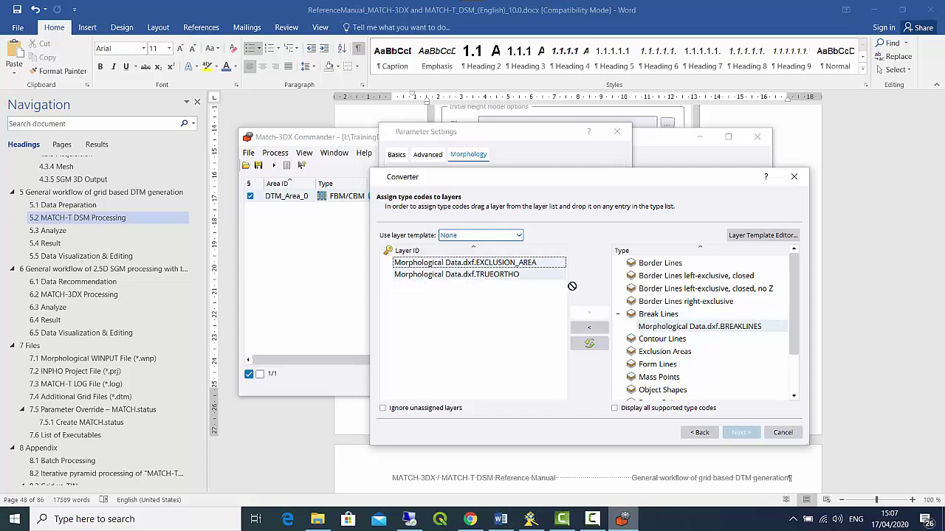
drag(572, 287, 648, 352)
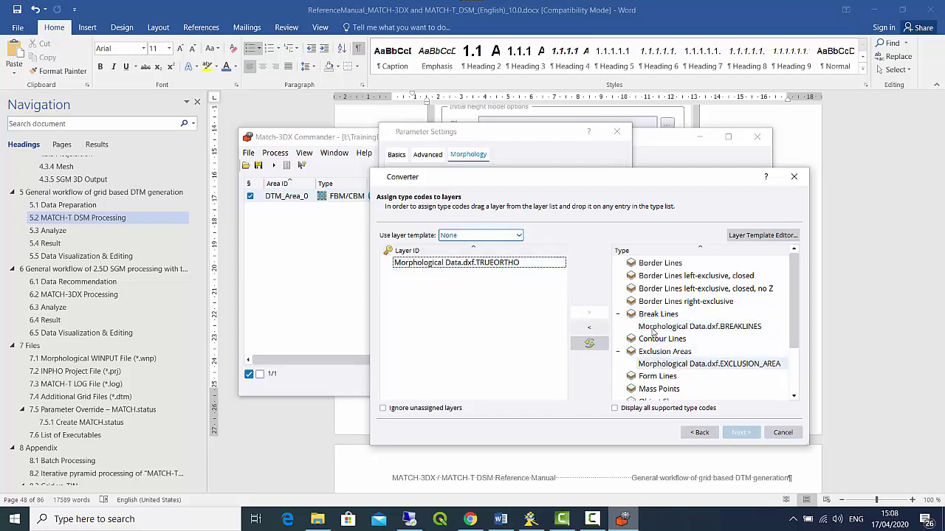
scroll(653, 333, down, 3)
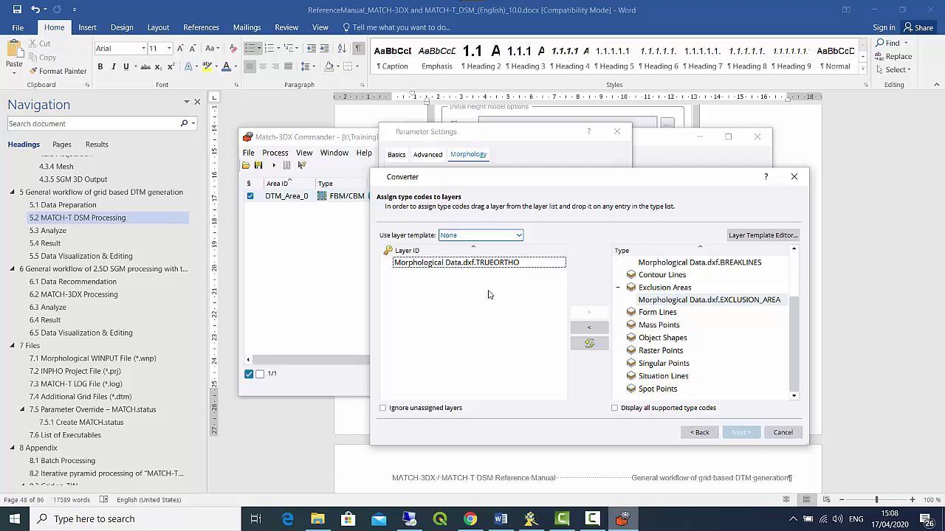
Step: Ignore unassigned layers and commit the conversion, producing Morphological Data.wnp for the area
click(421, 410)
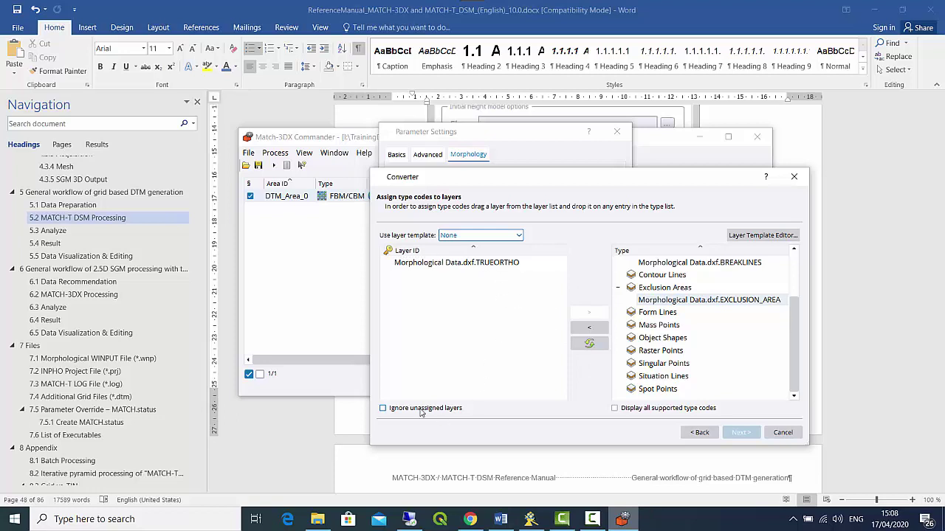
click(740, 432)
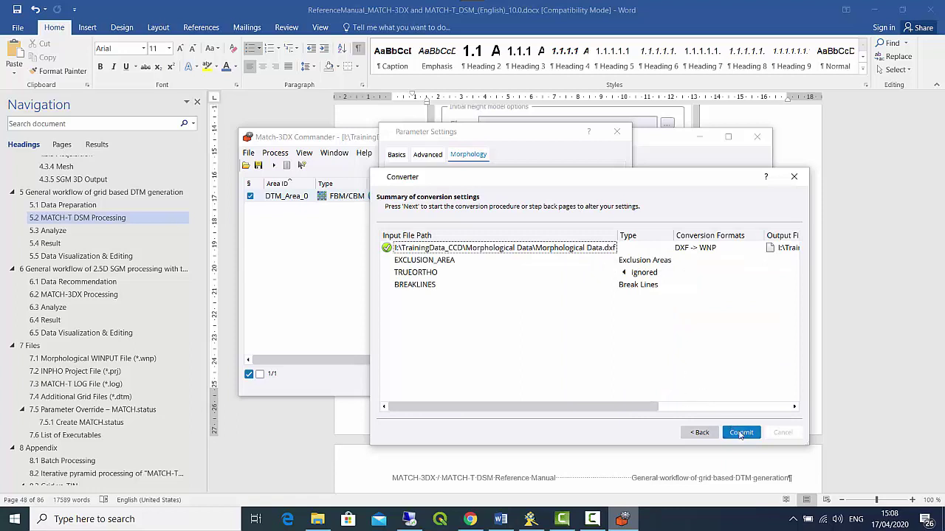
click(740, 433)
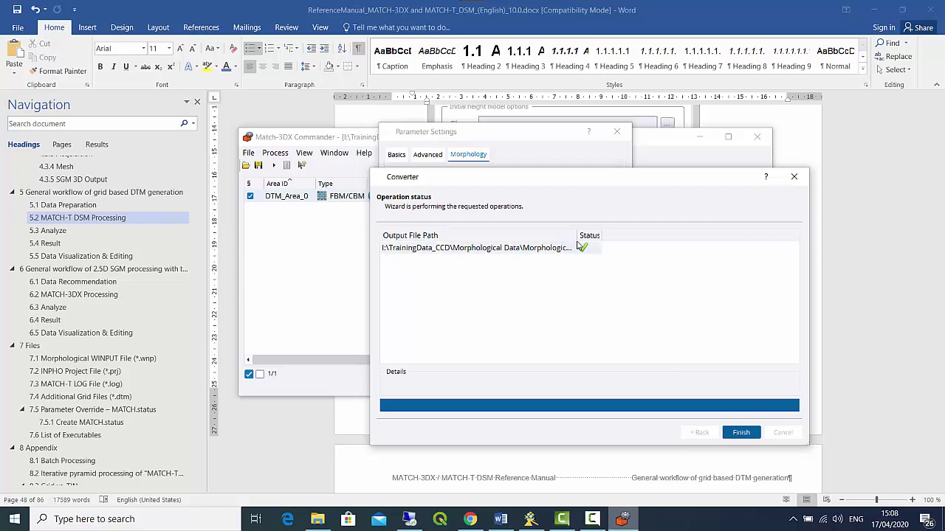
drag(580, 237, 668, 237)
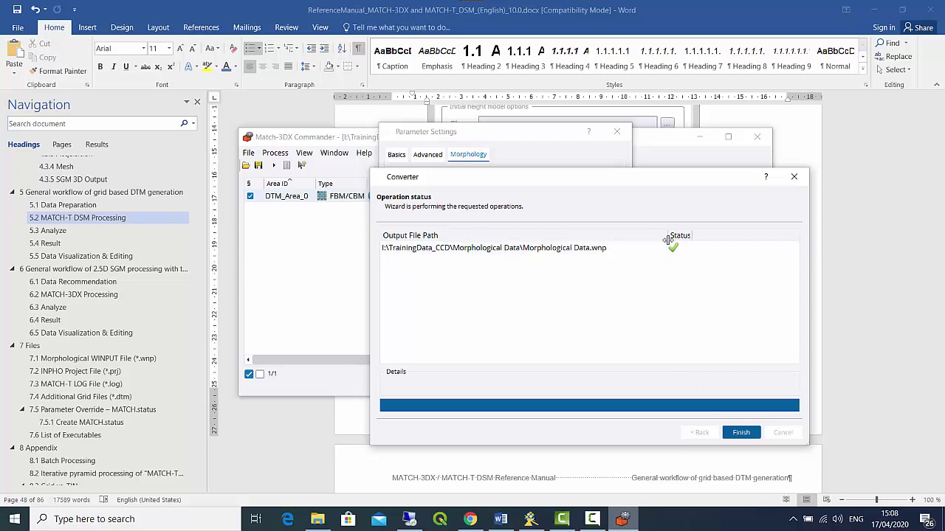
click(741, 433)
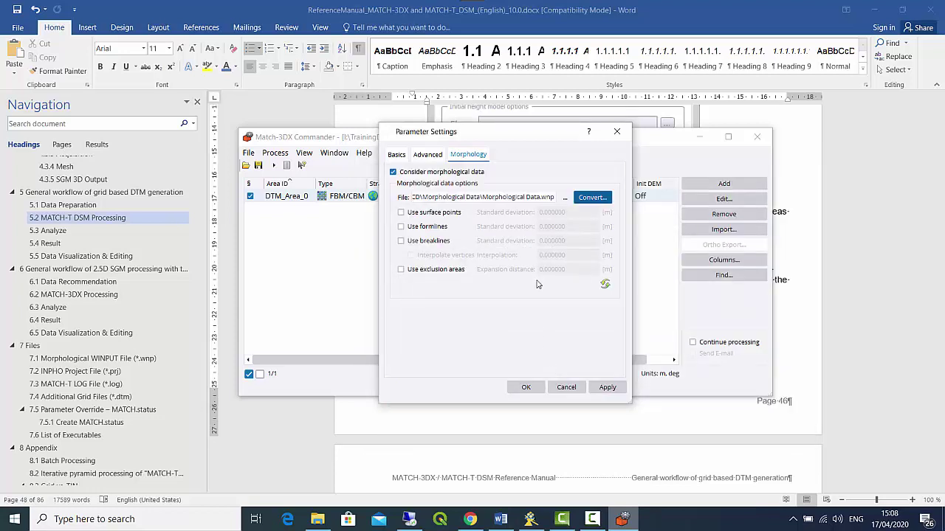
Step: Enable Use breaklines and Use exclusion areas and fill in their default values
click(434, 242)
click(434, 272)
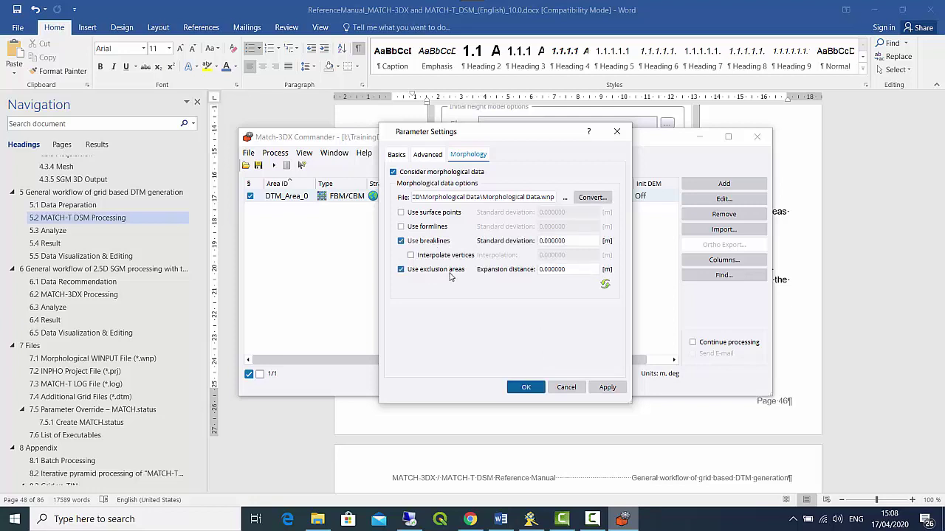
click(605, 285)
Step: Set breakline standard deviation to 0.05 and exclusion expansion distance to 1
click(569, 240)
key(ctrl+a)
text(0.0)
click(564, 272)
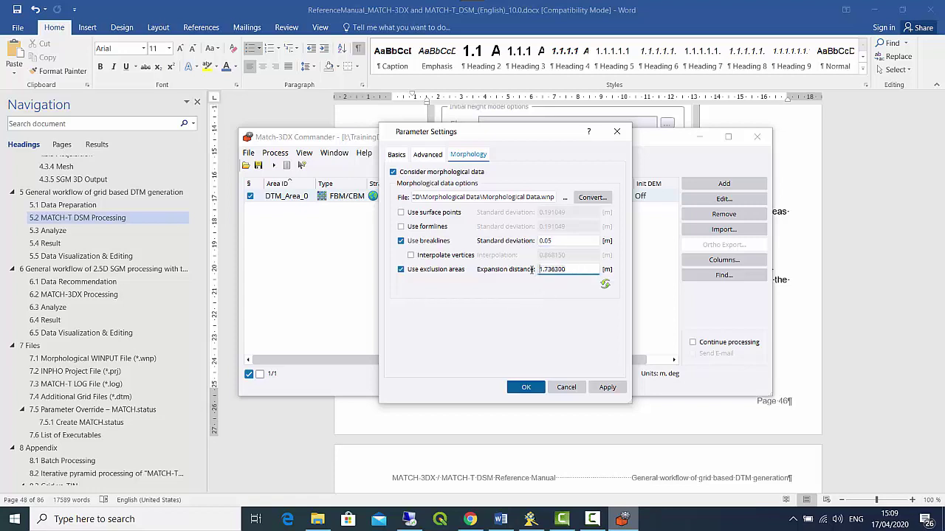
key(Delete)
key(Delete)
key(Delete)
key(Delete)
key(Delete)
key(Delete)
key(Delete)
key(Delete)
text(1)
Step: Scroll the Word manual through confirming the conversion and activating morphology types
click(521, 423)
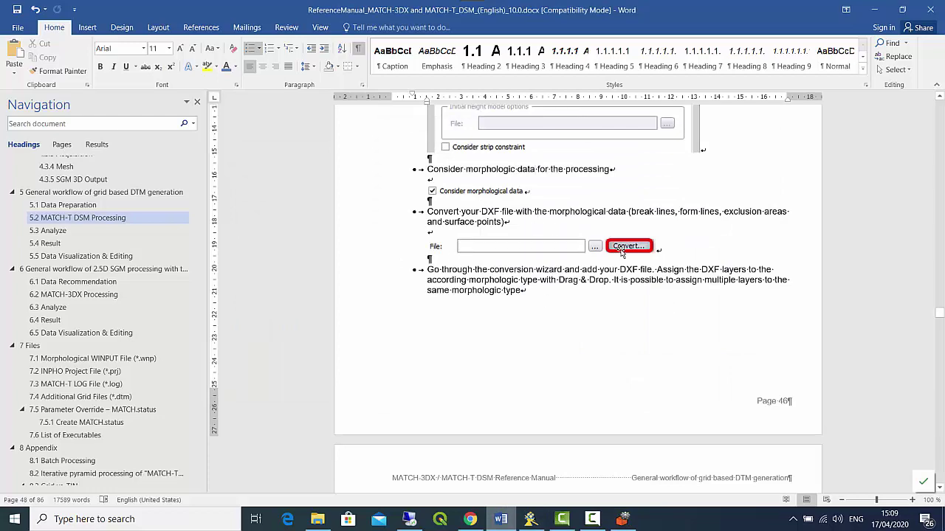
scroll(622, 252, down, 15)
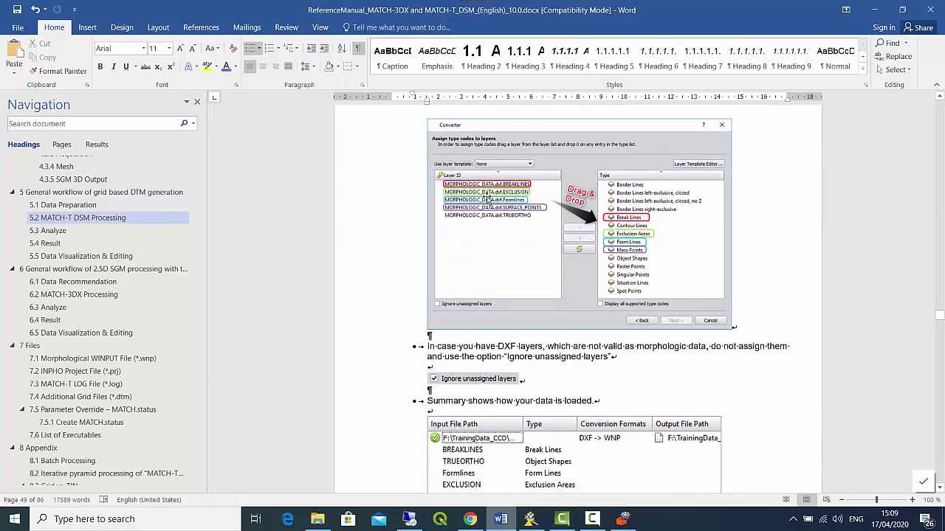
scroll(550, 273, down, 3)
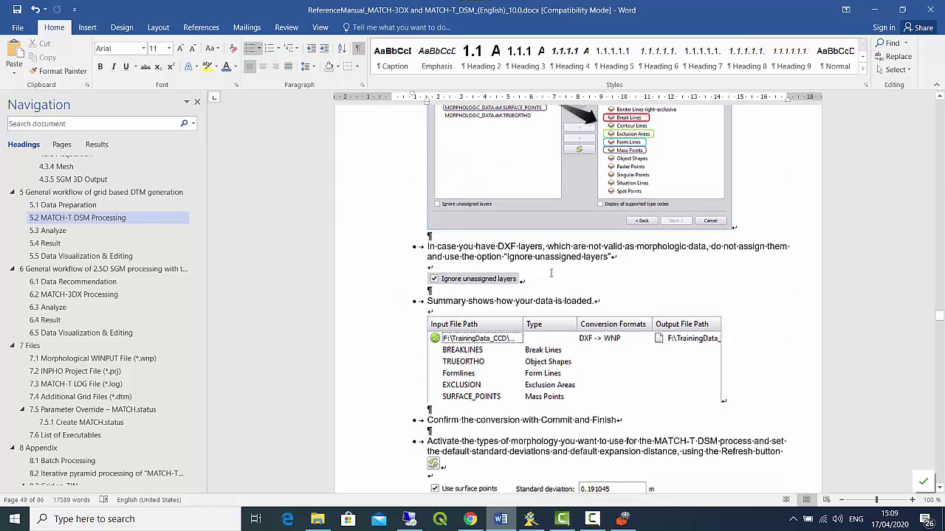
scroll(551, 273, down, 2)
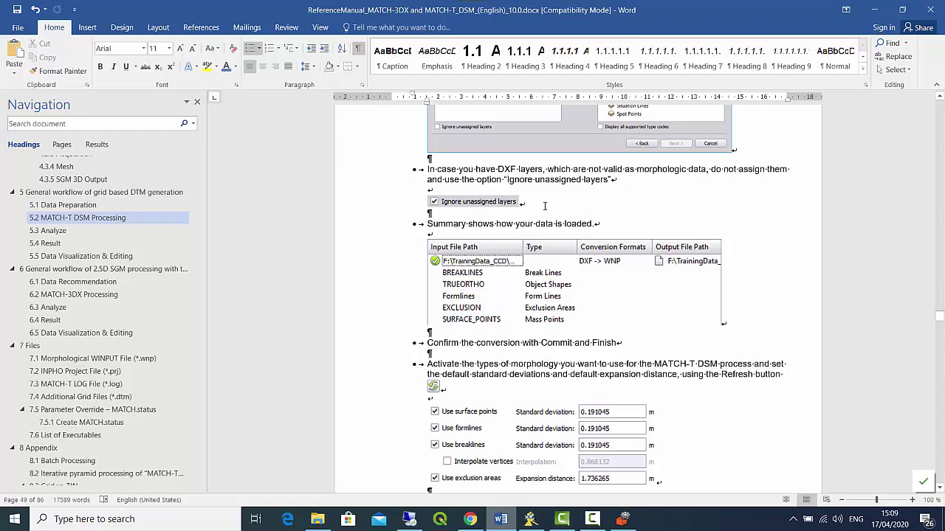
scroll(663, 206, down, 2)
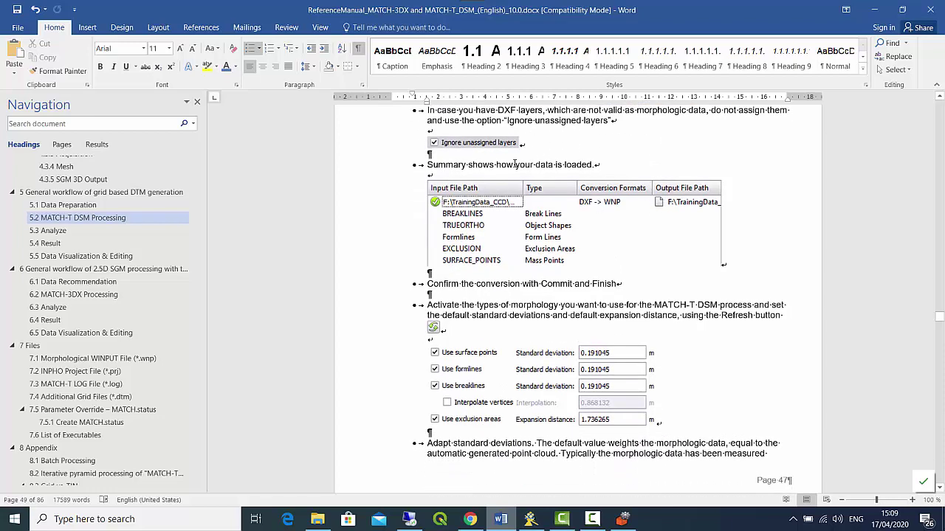
scroll(514, 209, down, 3)
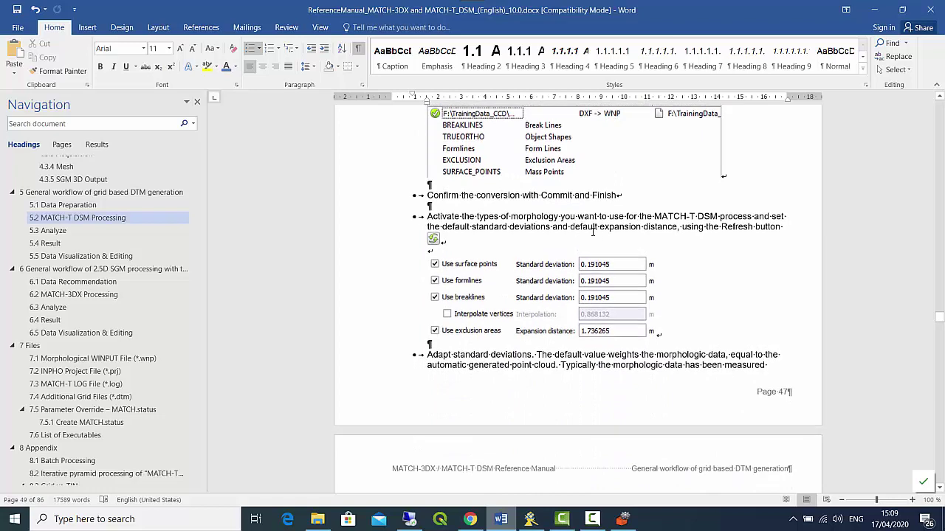
scroll(456, 127, down, 2)
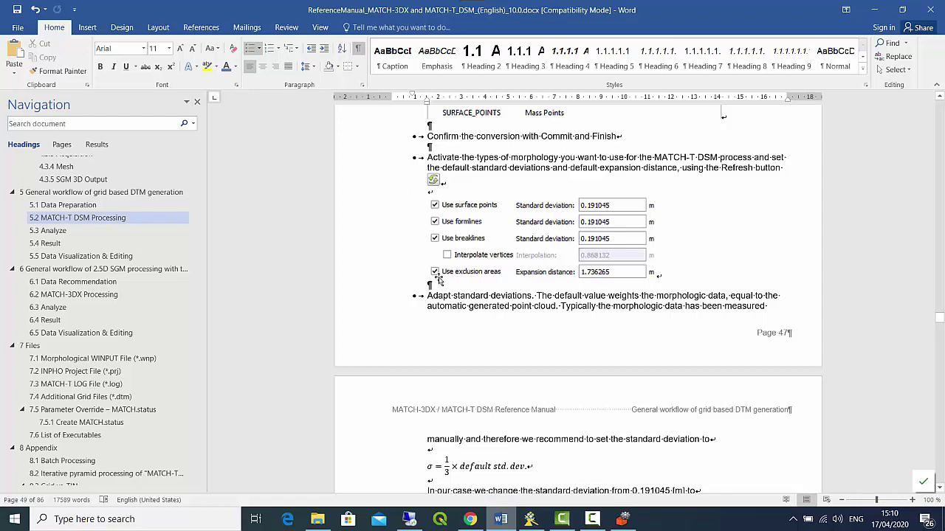
scroll(526, 188, down, 2)
scroll(507, 295, down, 1)
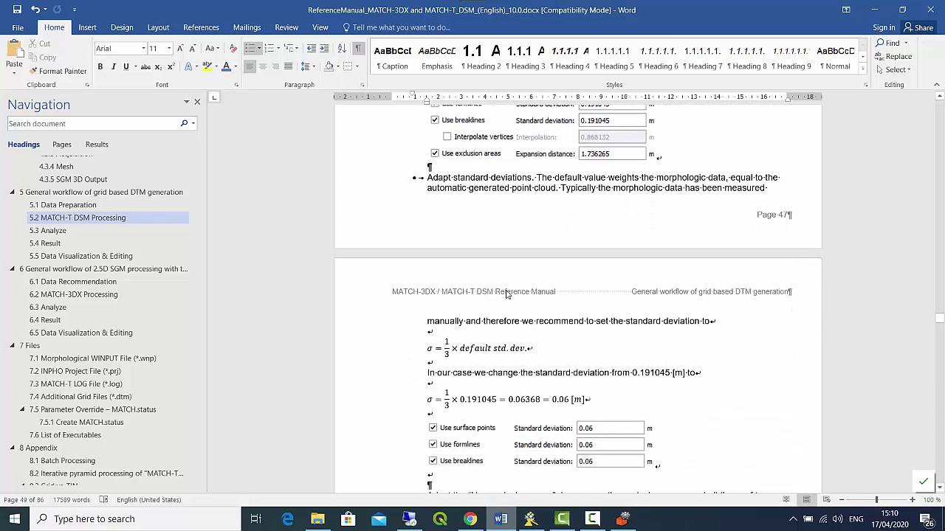
scroll(502, 296, down, 1)
scroll(675, 359, down, 1)
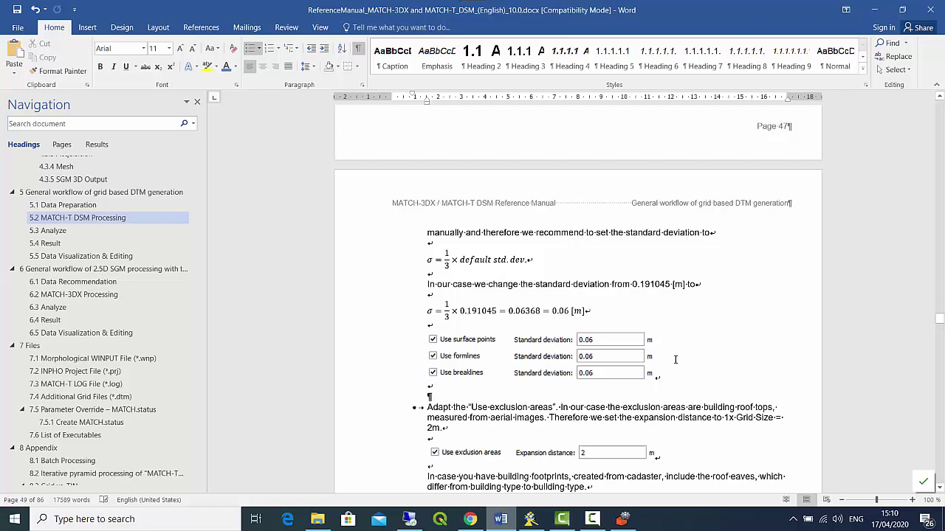
scroll(674, 360, down, 1)
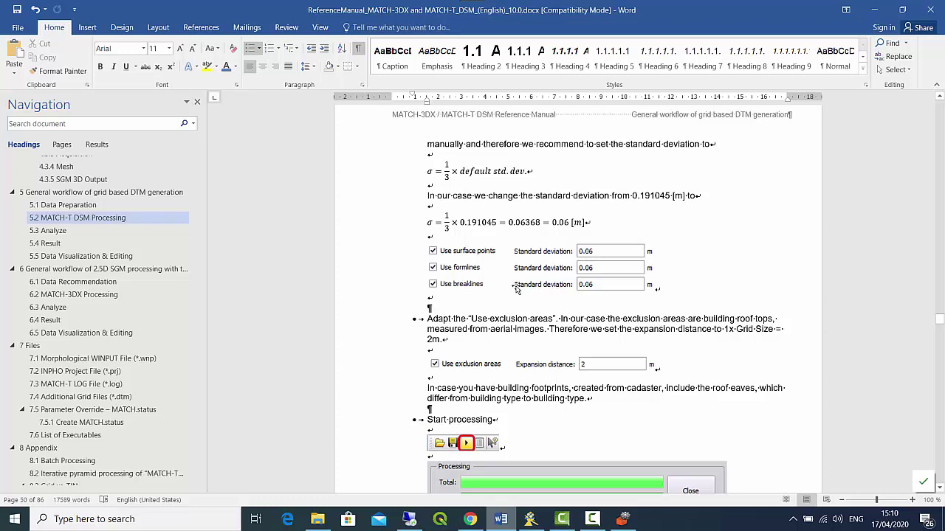
scroll(518, 336, down, 2)
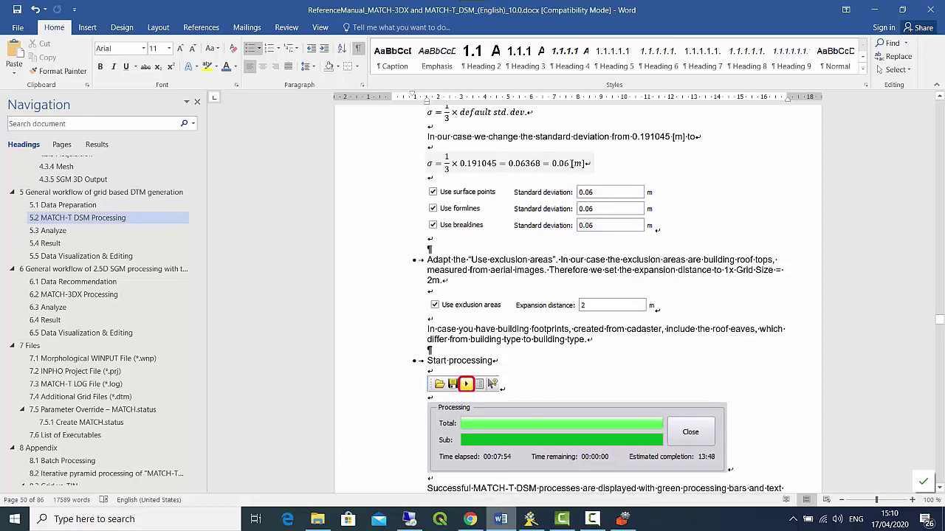
scroll(485, 257, up, 7)
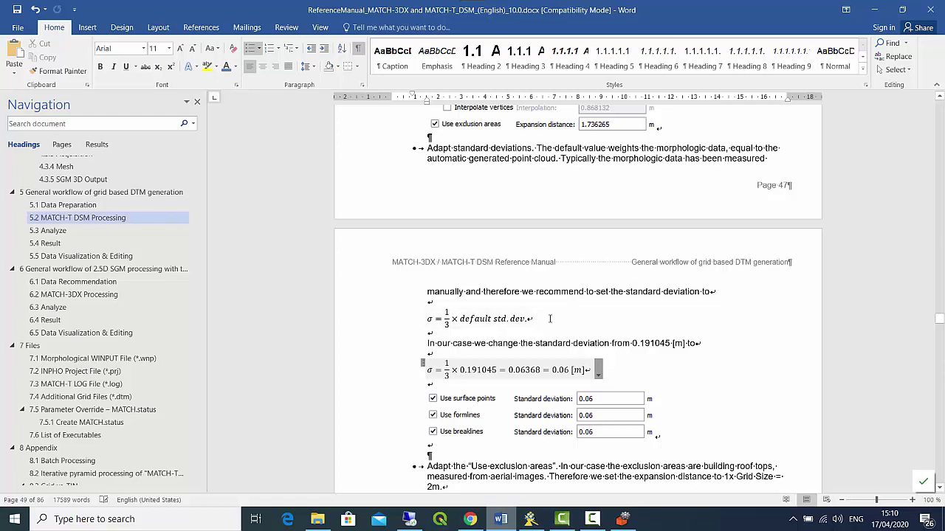
scroll(549, 322, up, 3)
scroll(549, 323, up, 1)
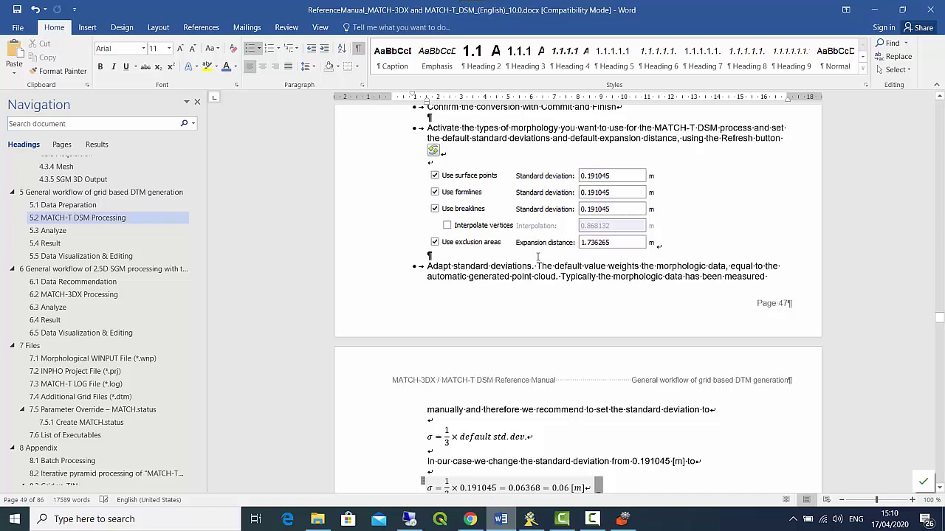
scroll(537, 256, down, 13)
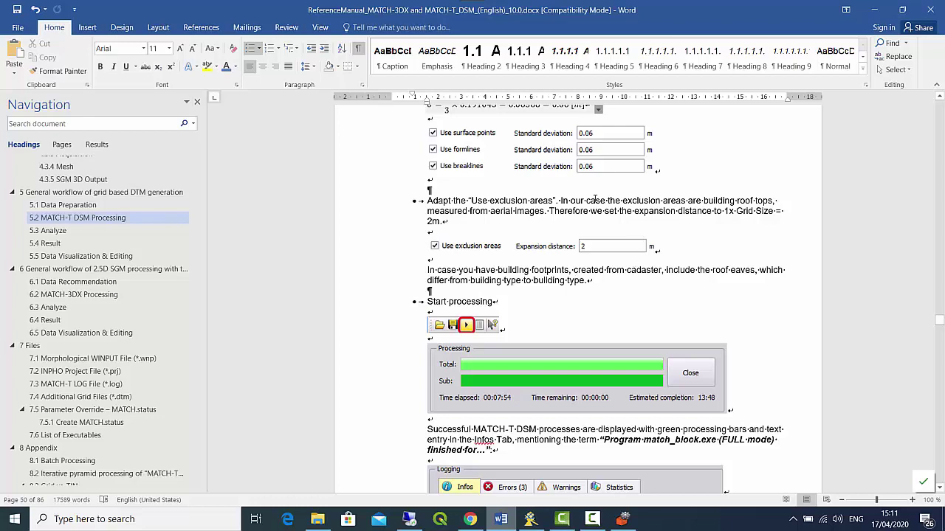
scroll(541, 278, down, 1)
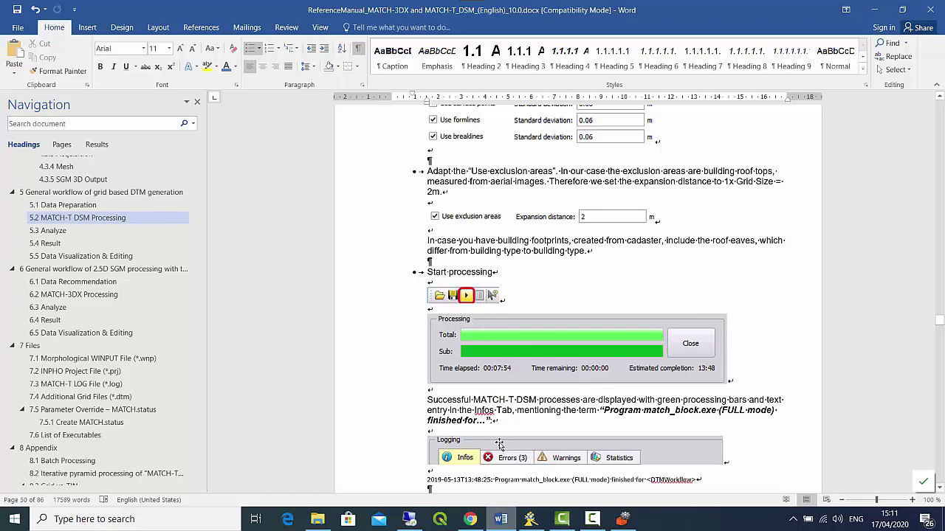
Step: Confirm the parameter settings, save the project and start processing DTM_Area_0
click(624, 518)
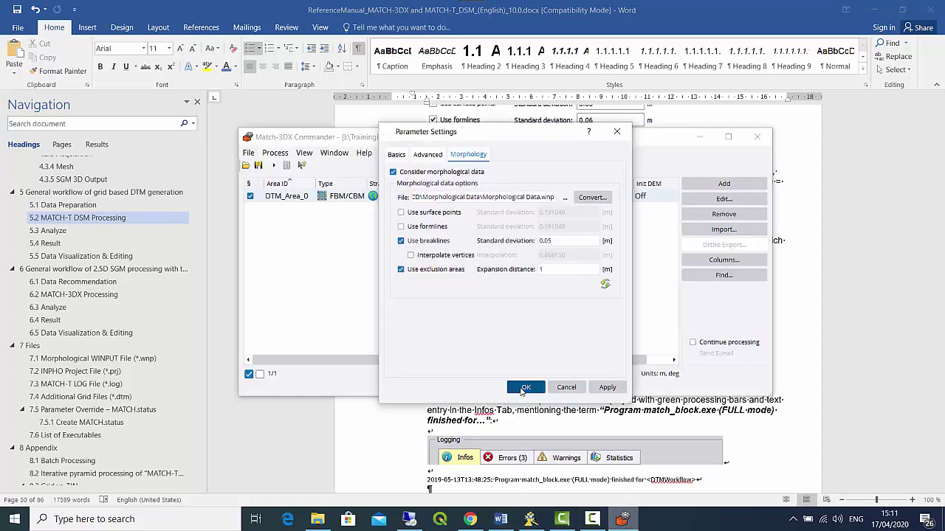
click(518, 388)
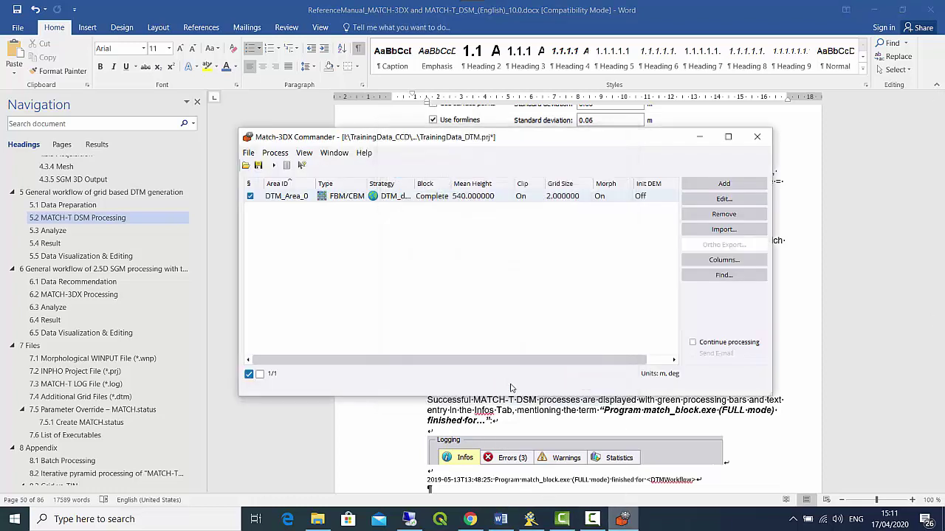
click(258, 166)
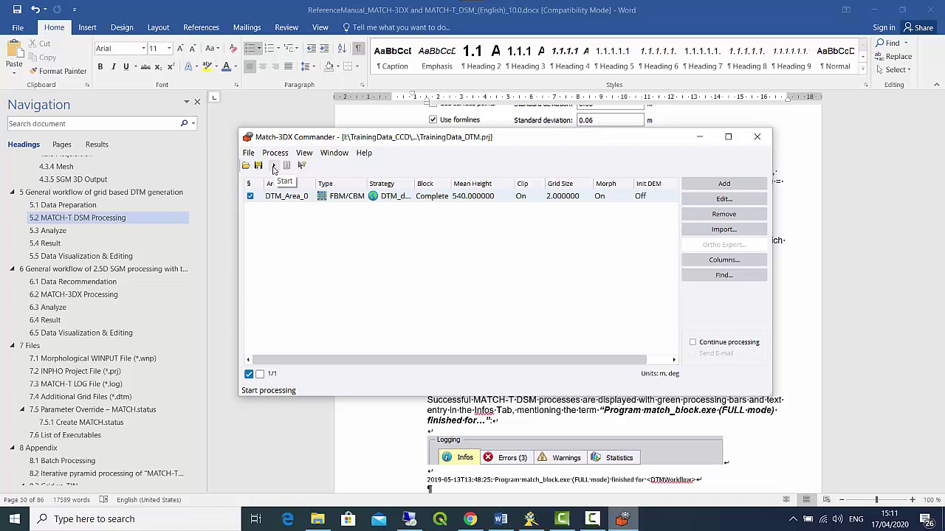
click(273, 166)
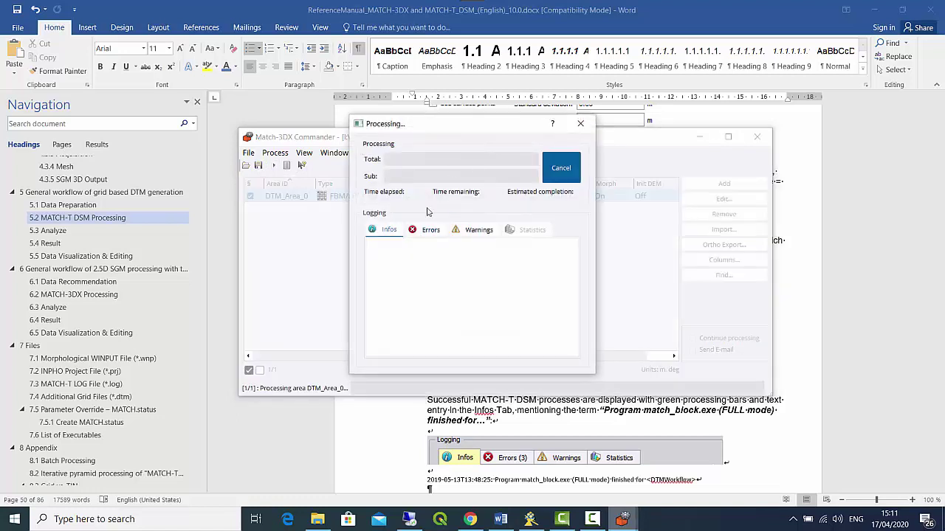